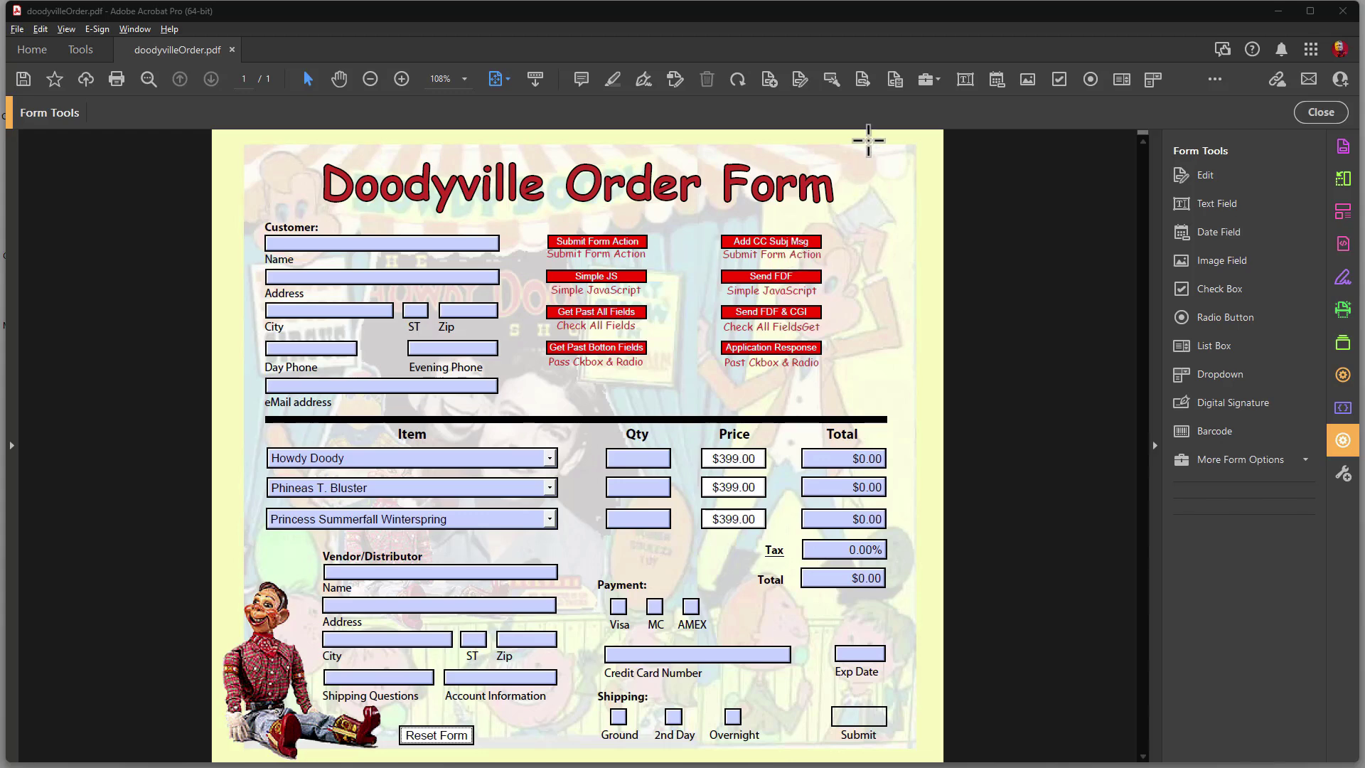
- Exit Form Tools so the Doodyville Order Form is shown in normal document view
click(1326, 114)
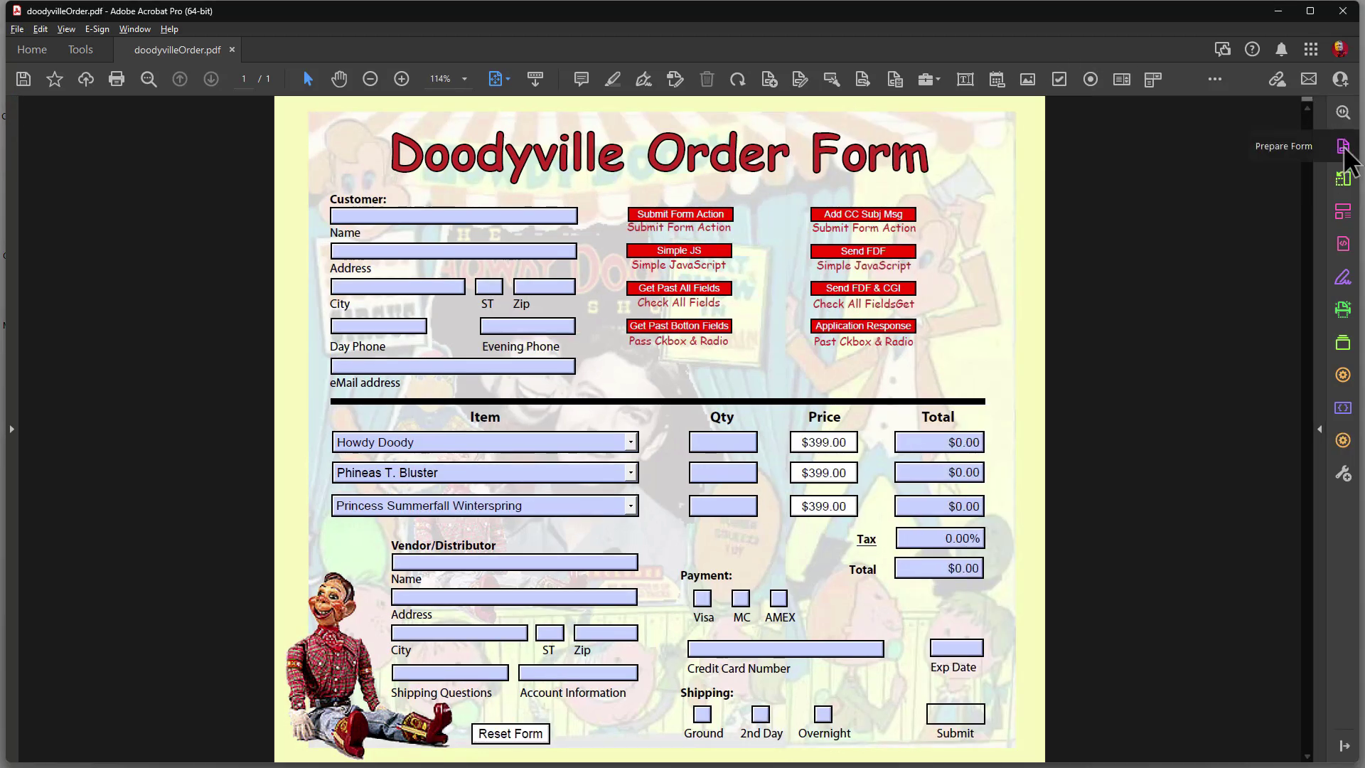
- Open the Submit Form Action button's properties in field-editing mode
click(1342, 147)
double_click(632, 246)
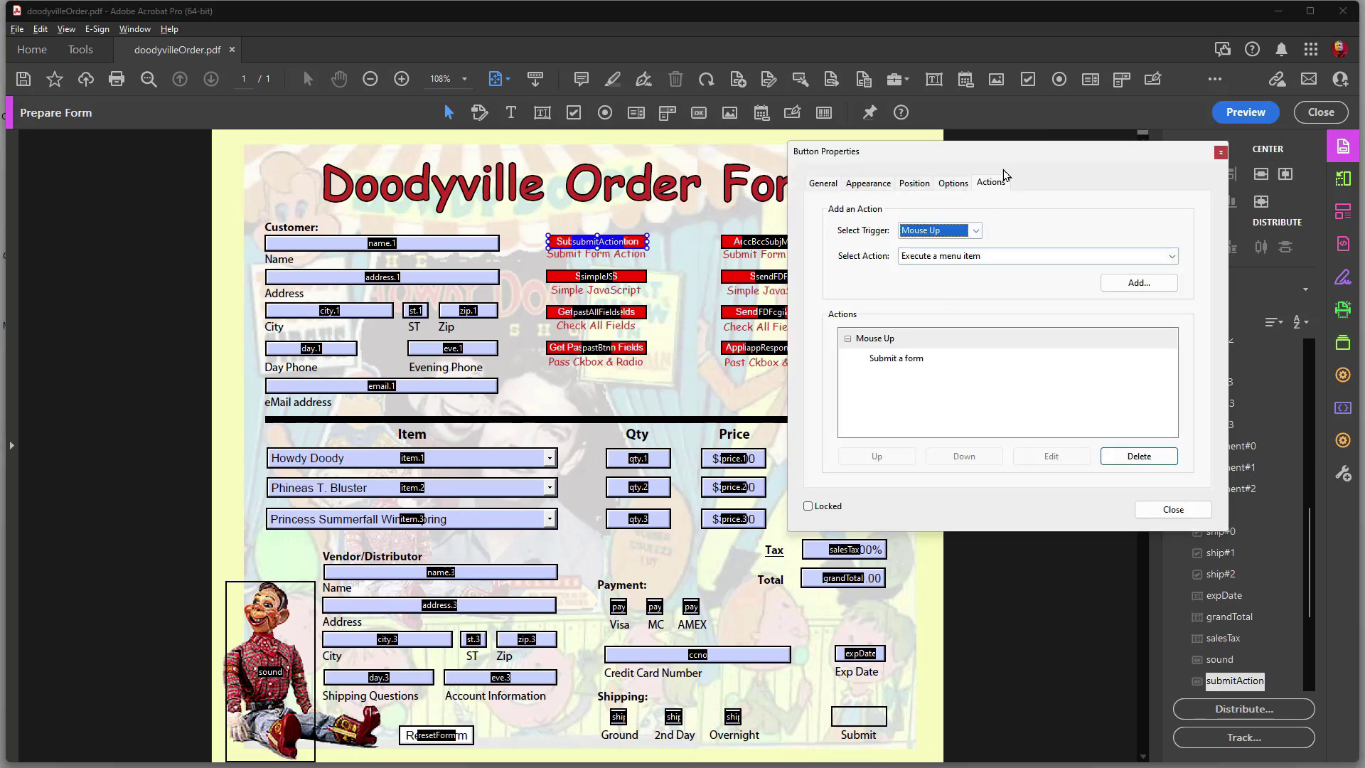
drag(1006, 152, 700, 220)
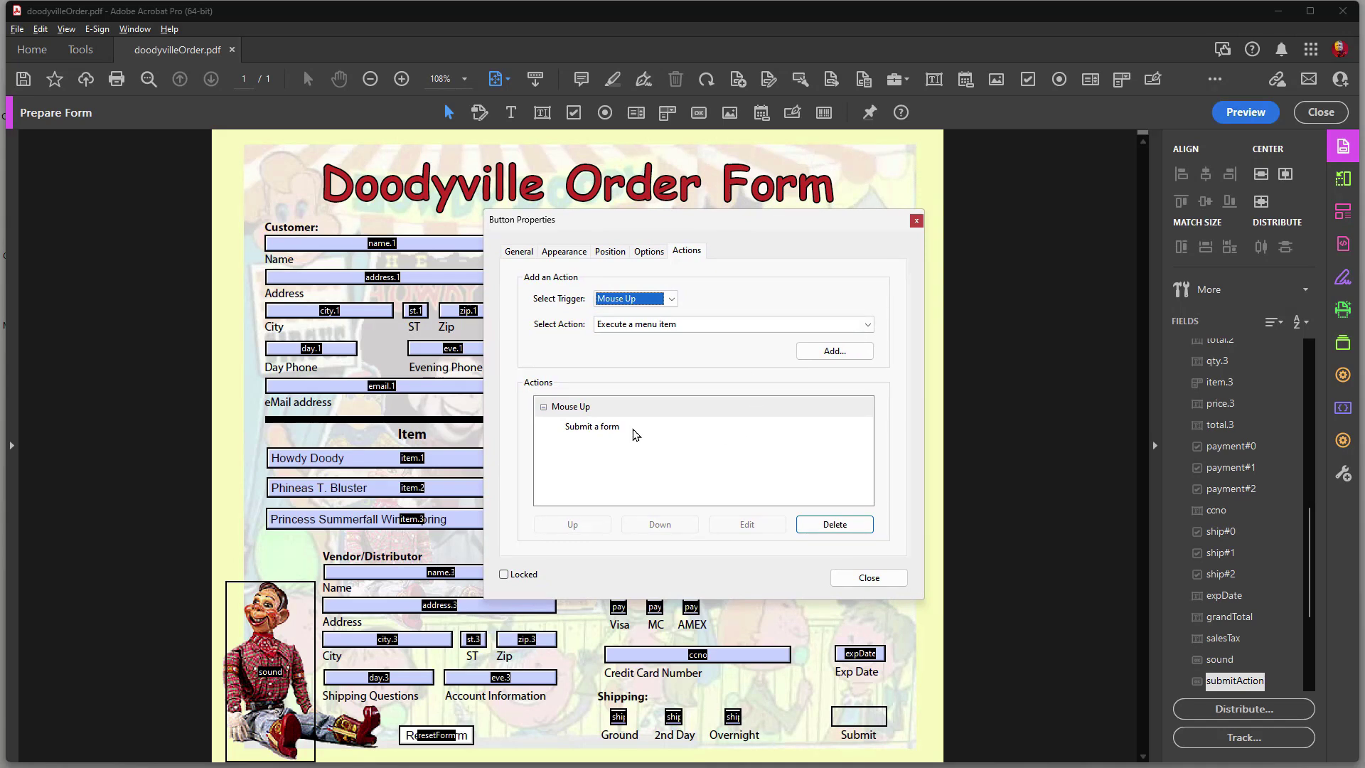
- Open the Mouse Up Submit a form action's settings, showing the mailto complete-PDF export
click(673, 324)
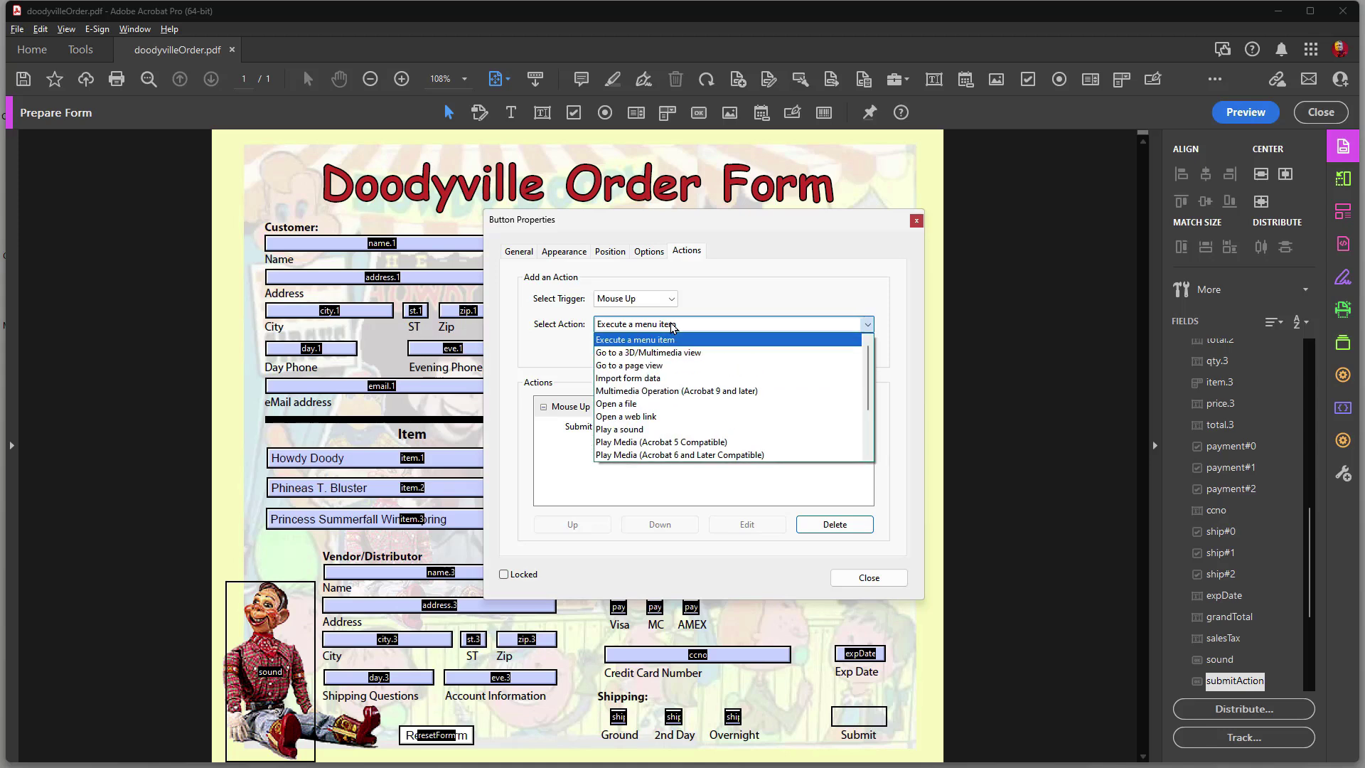
scroll(720, 456, down, 2)
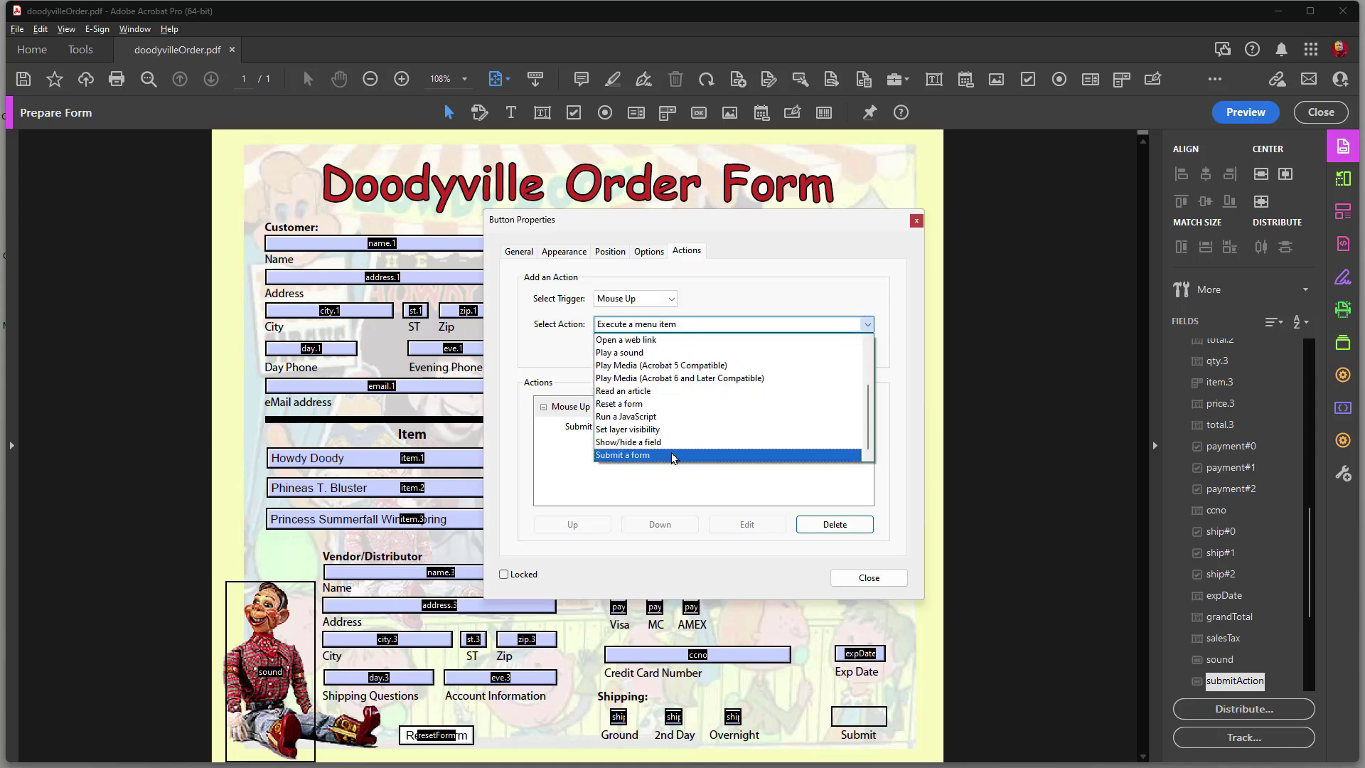
scroll(654, 489, up, 3)
key(Escape)
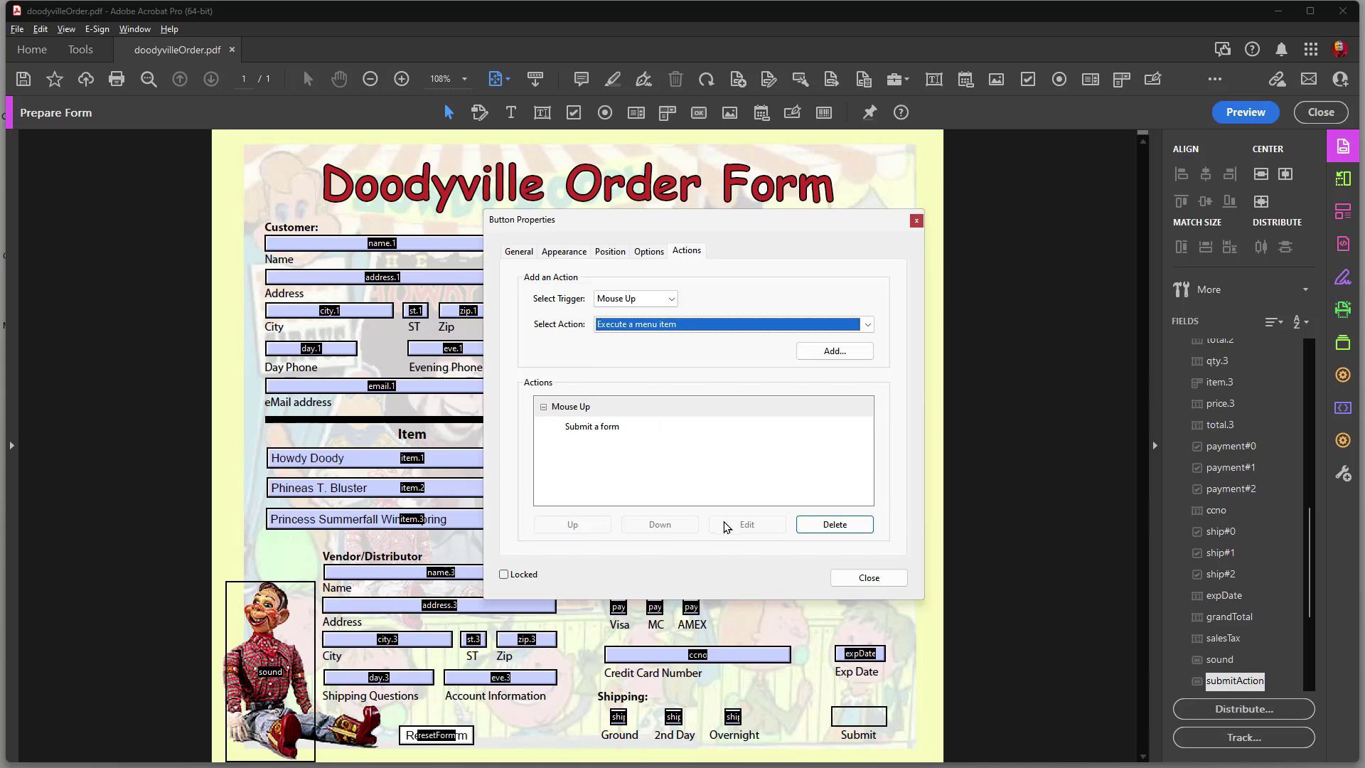
click(617, 410)
click(618, 427)
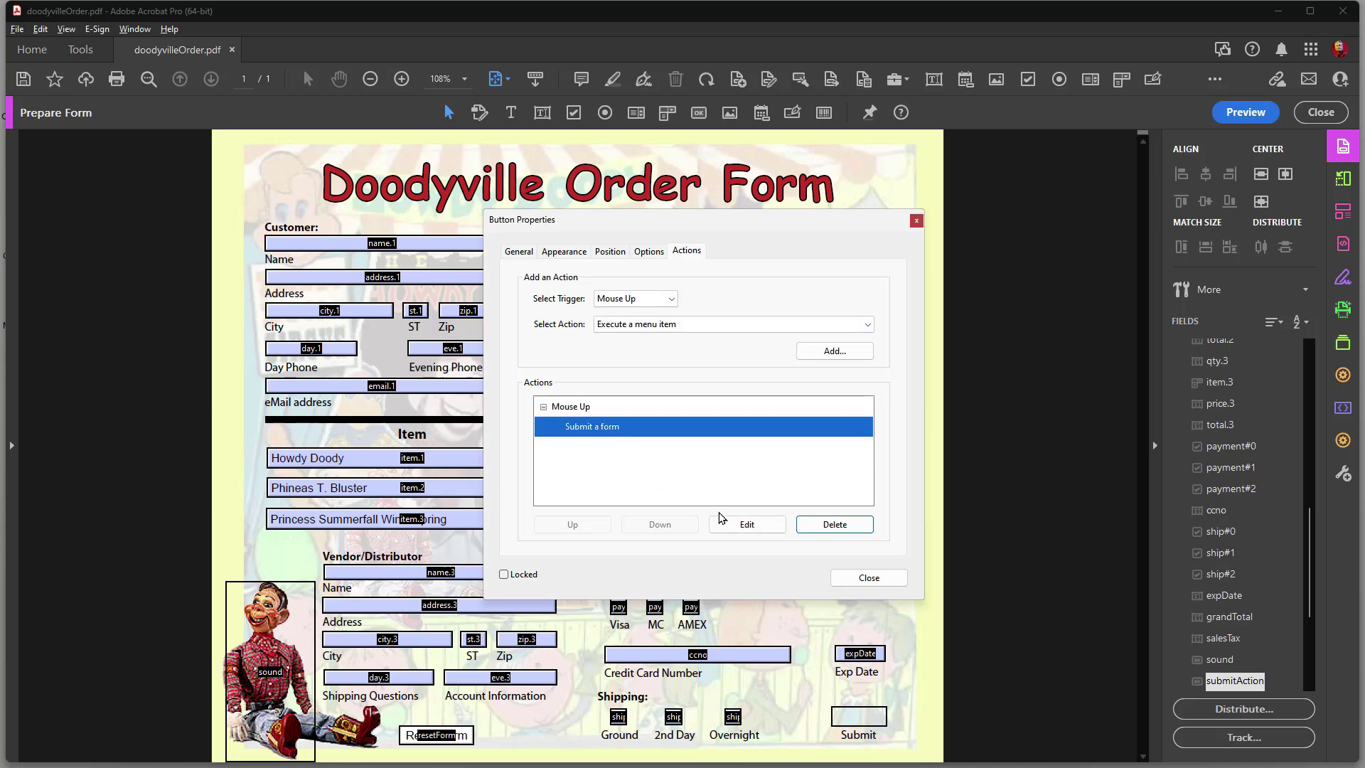
click(747, 523)
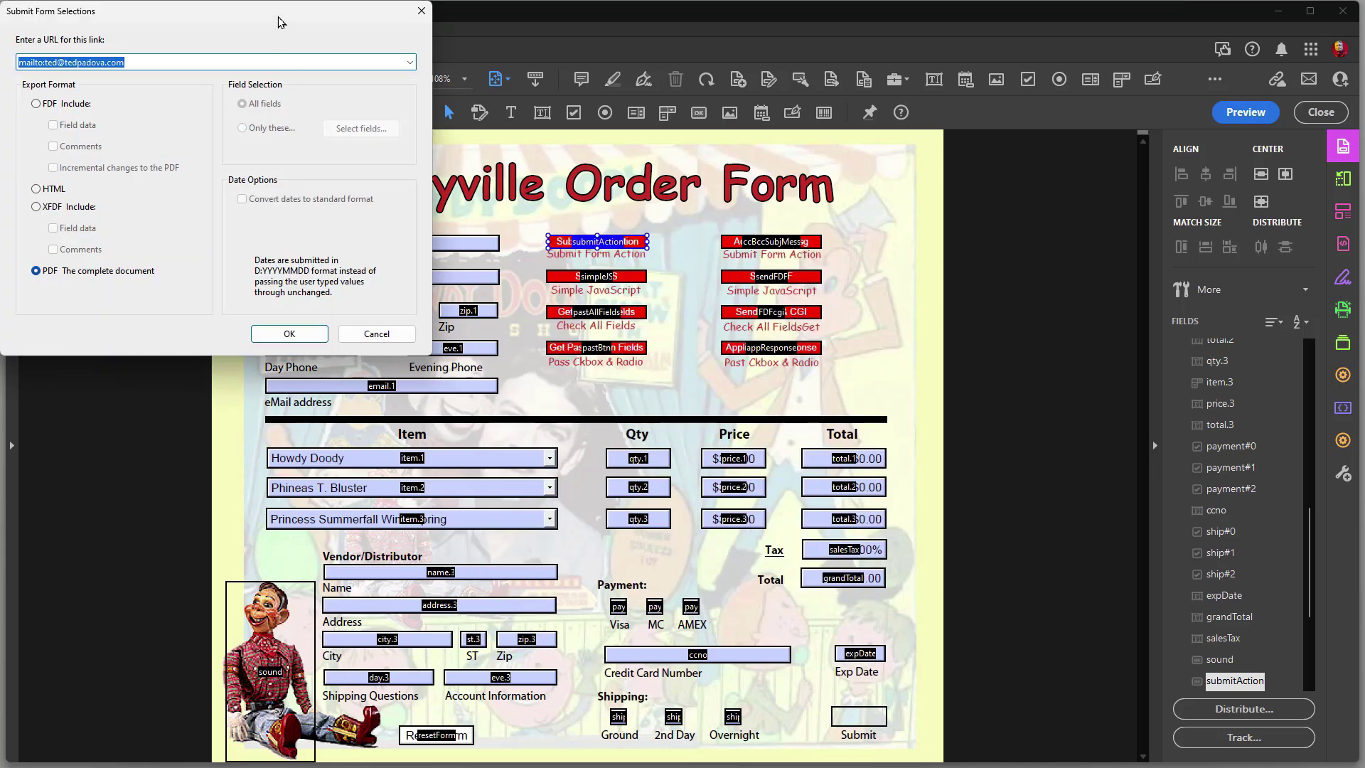
drag(279, 22, 830, 243)
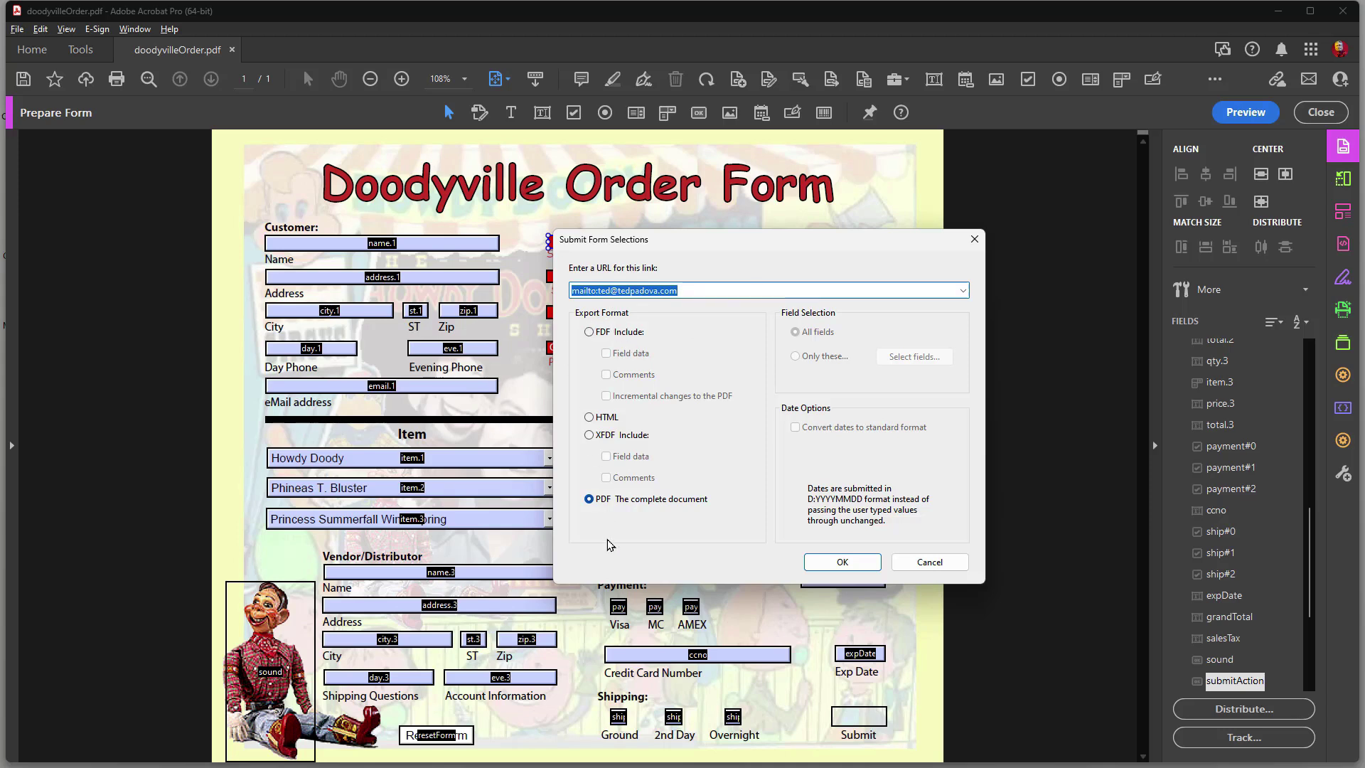
- Look at the FDF export option, then cancel, leaving the submit action unchanged
click(589, 332)
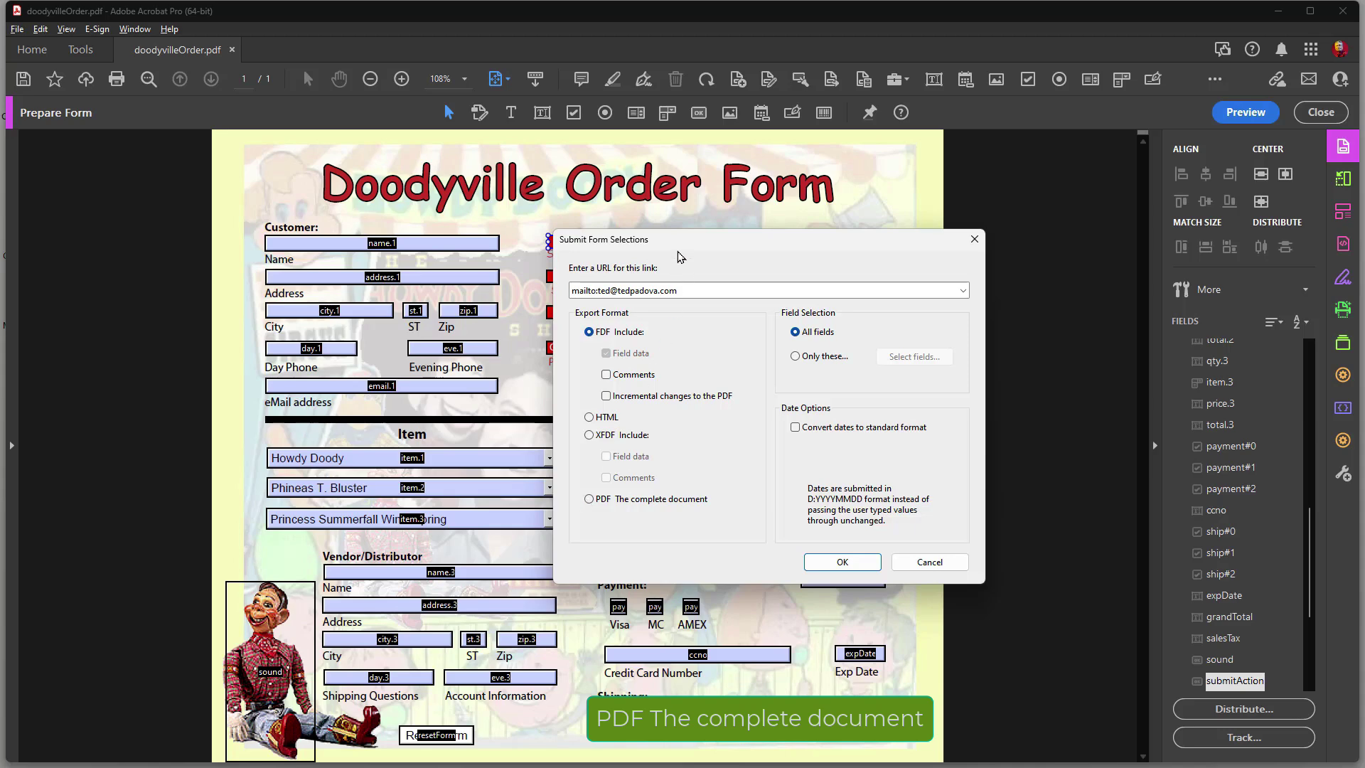
click(931, 562)
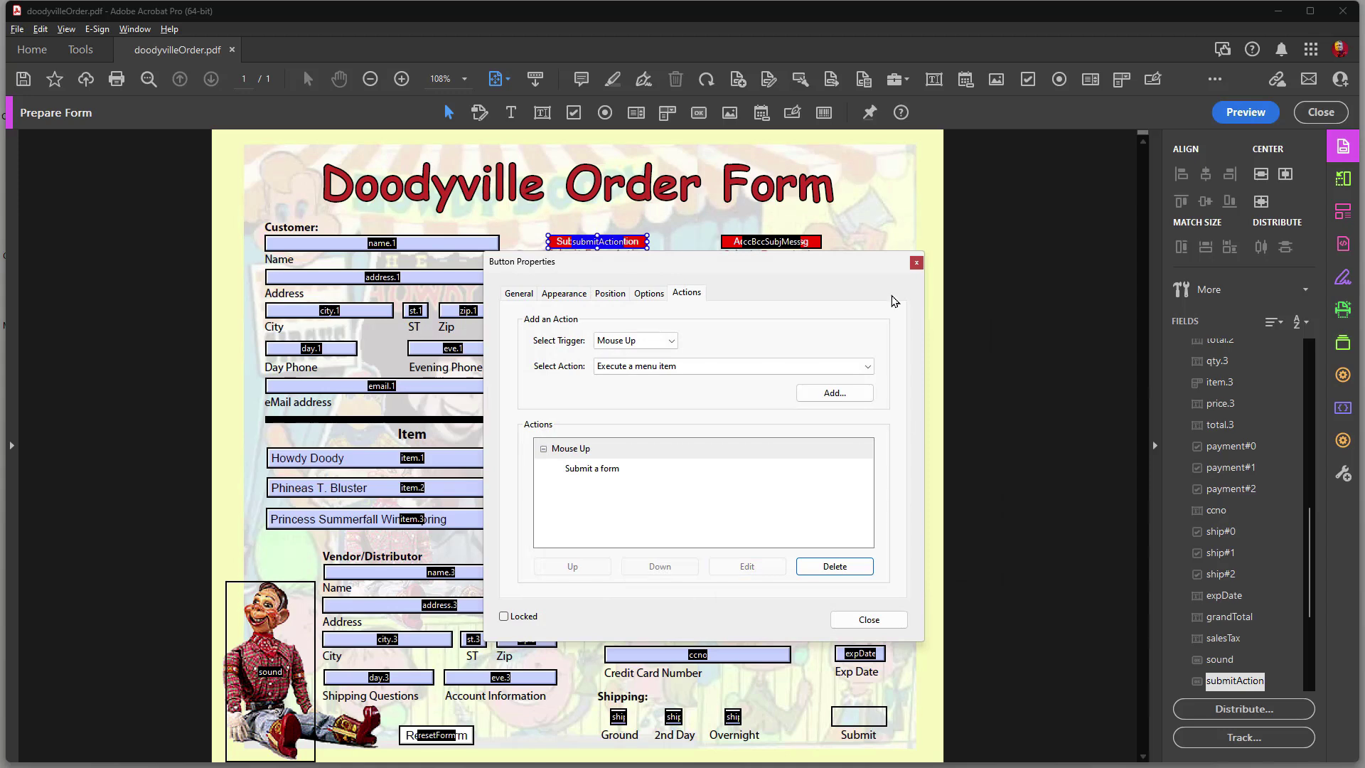
- Close the submit button's properties and open the Simple JS button's properties
click(917, 264)
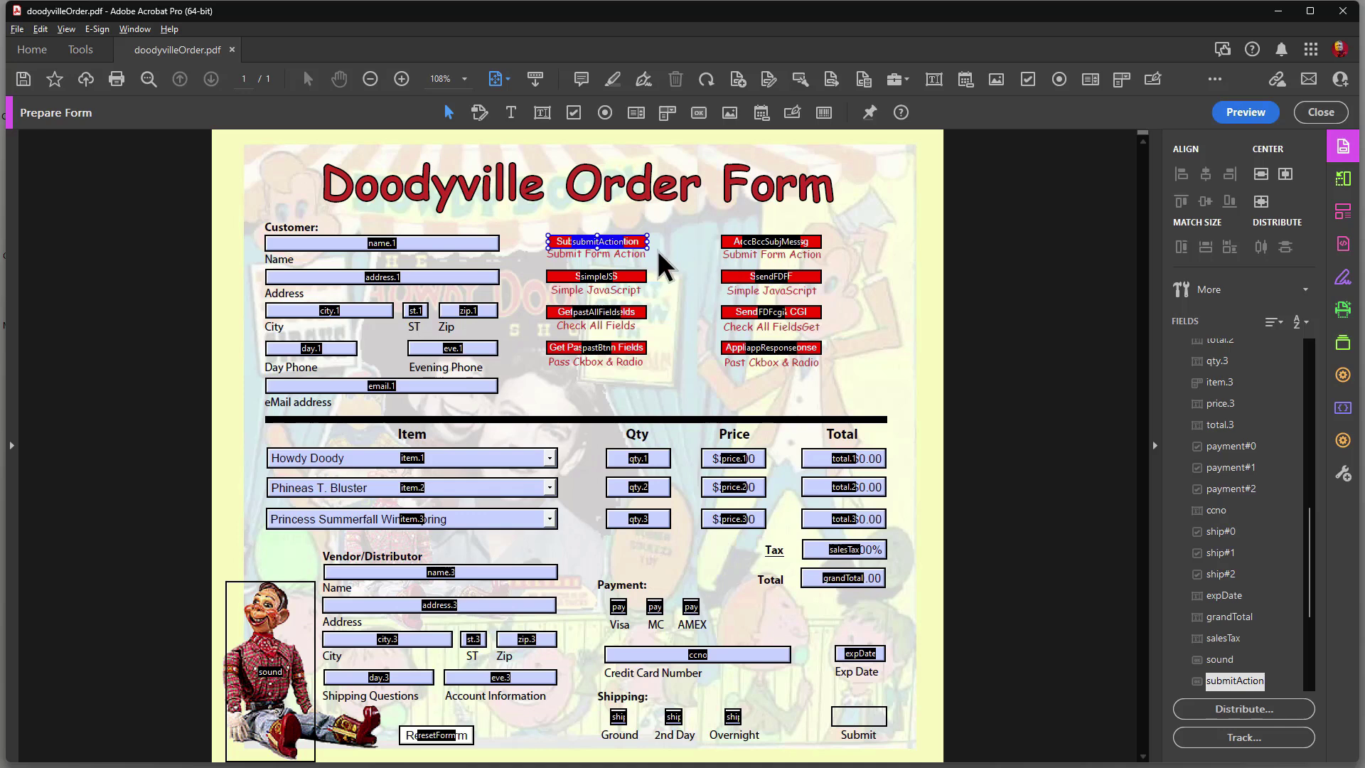
shift+click(616, 279)
double_click(616, 278)
drag(679, 304, 737, 261)
- Review the Mouse Up JavaScript that calls this.mailDoc, closing the editor without changes
click(675, 459)
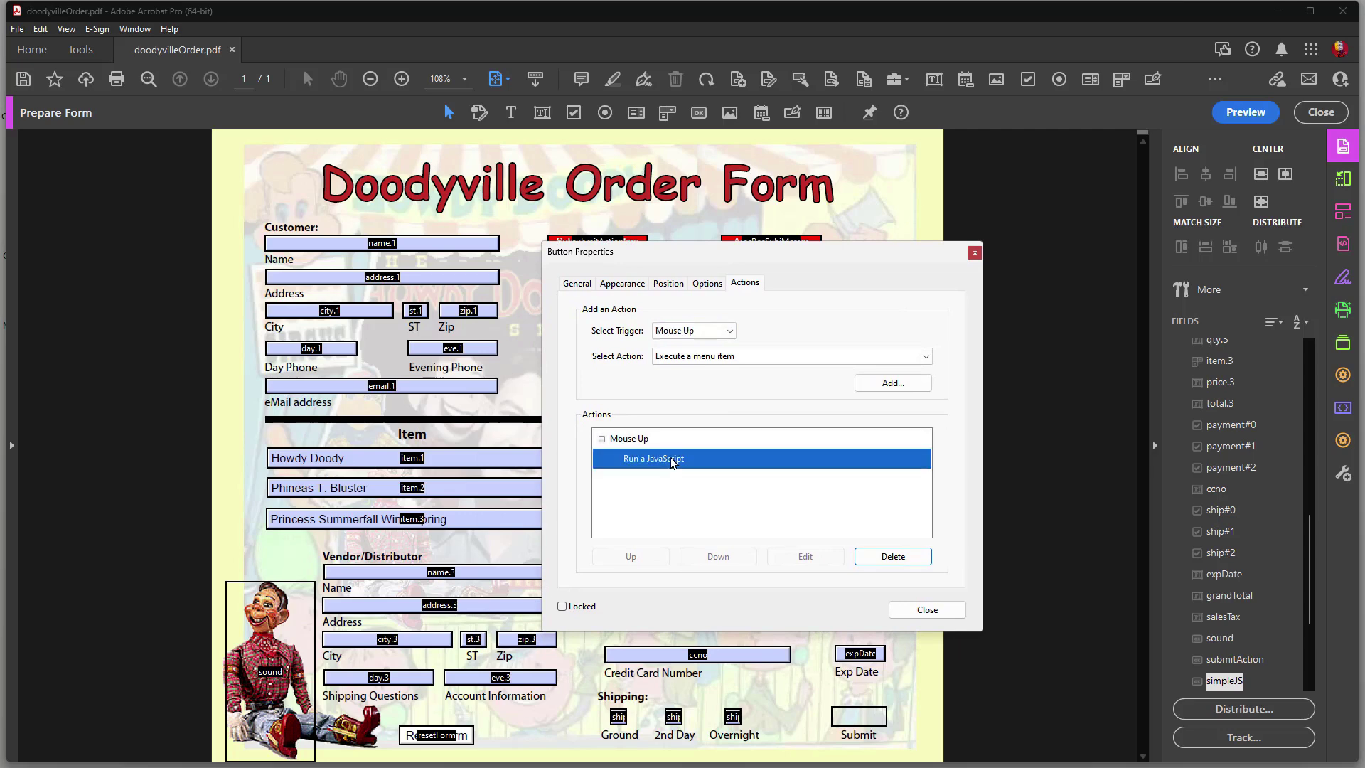
click(814, 556)
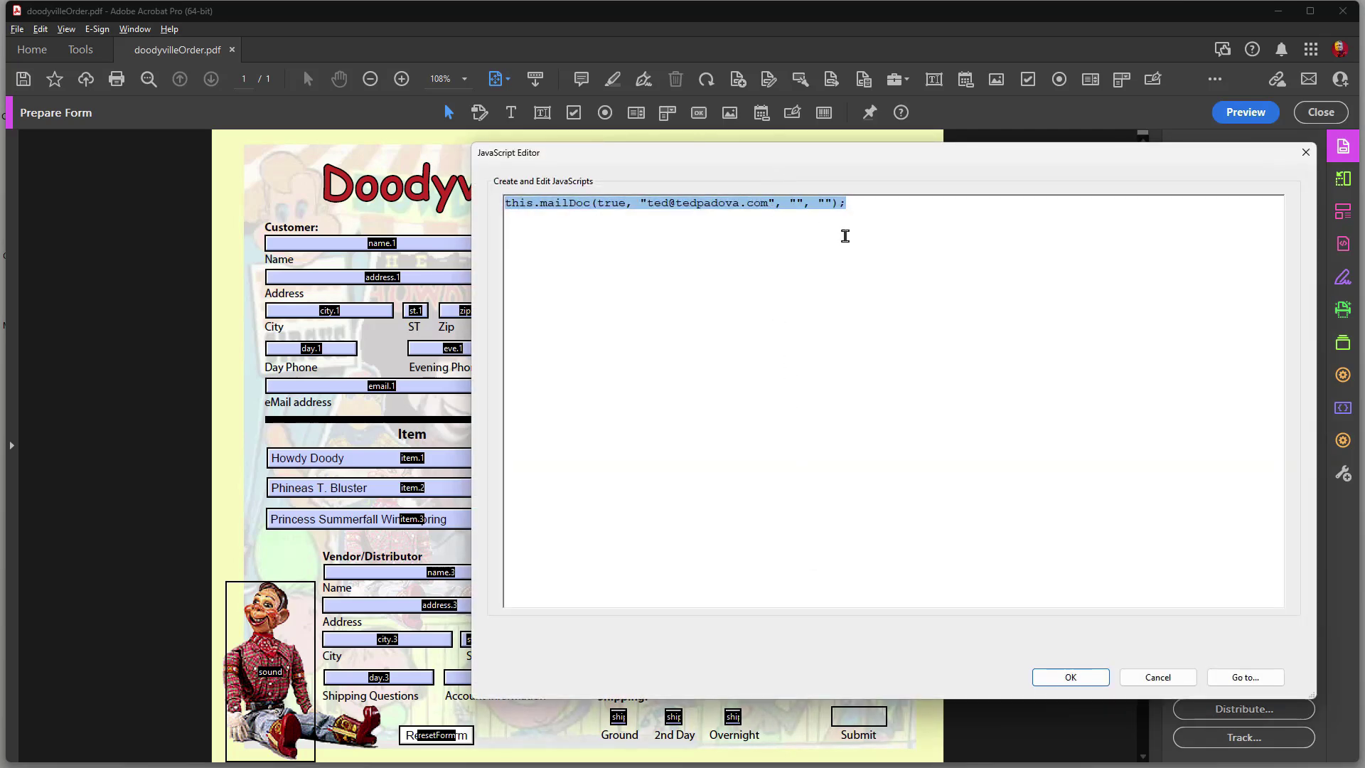
drag(847, 161, 874, 278)
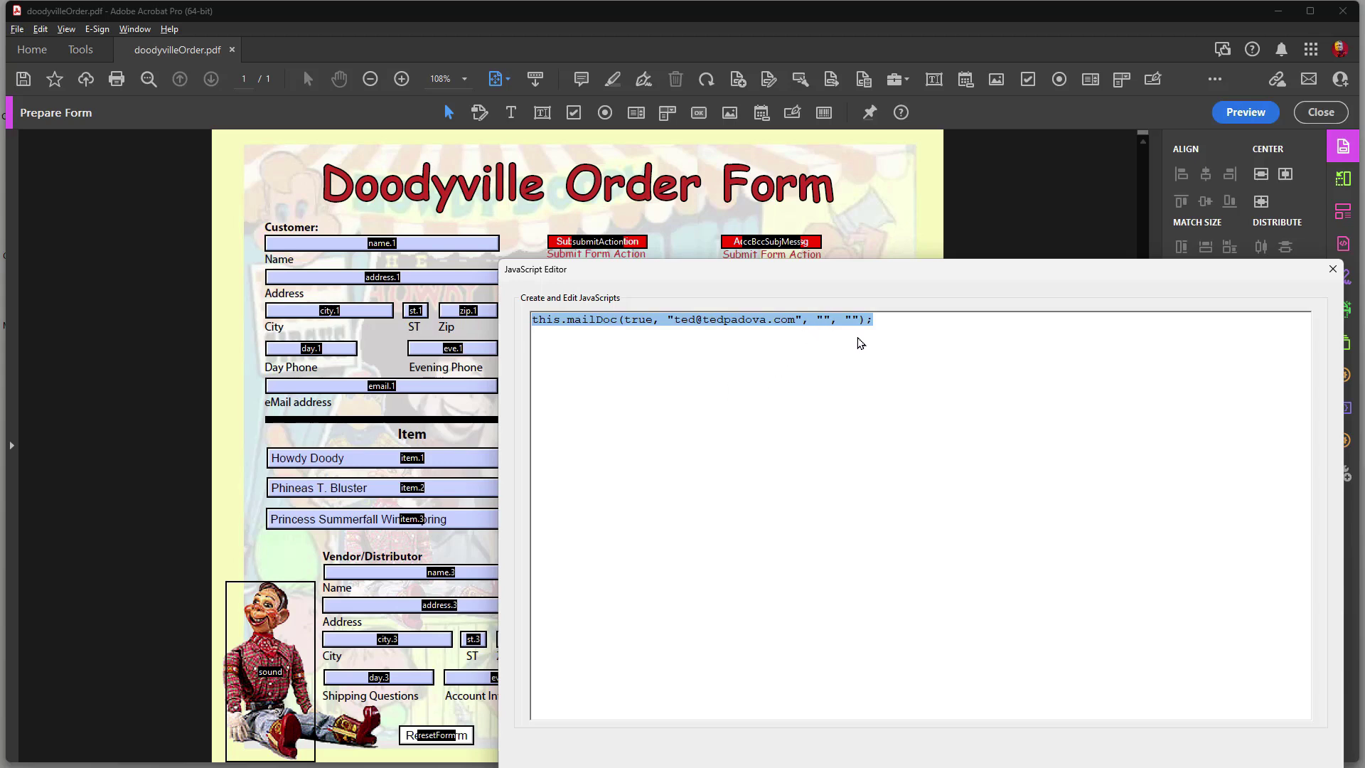
drag(931, 269, 833, 172)
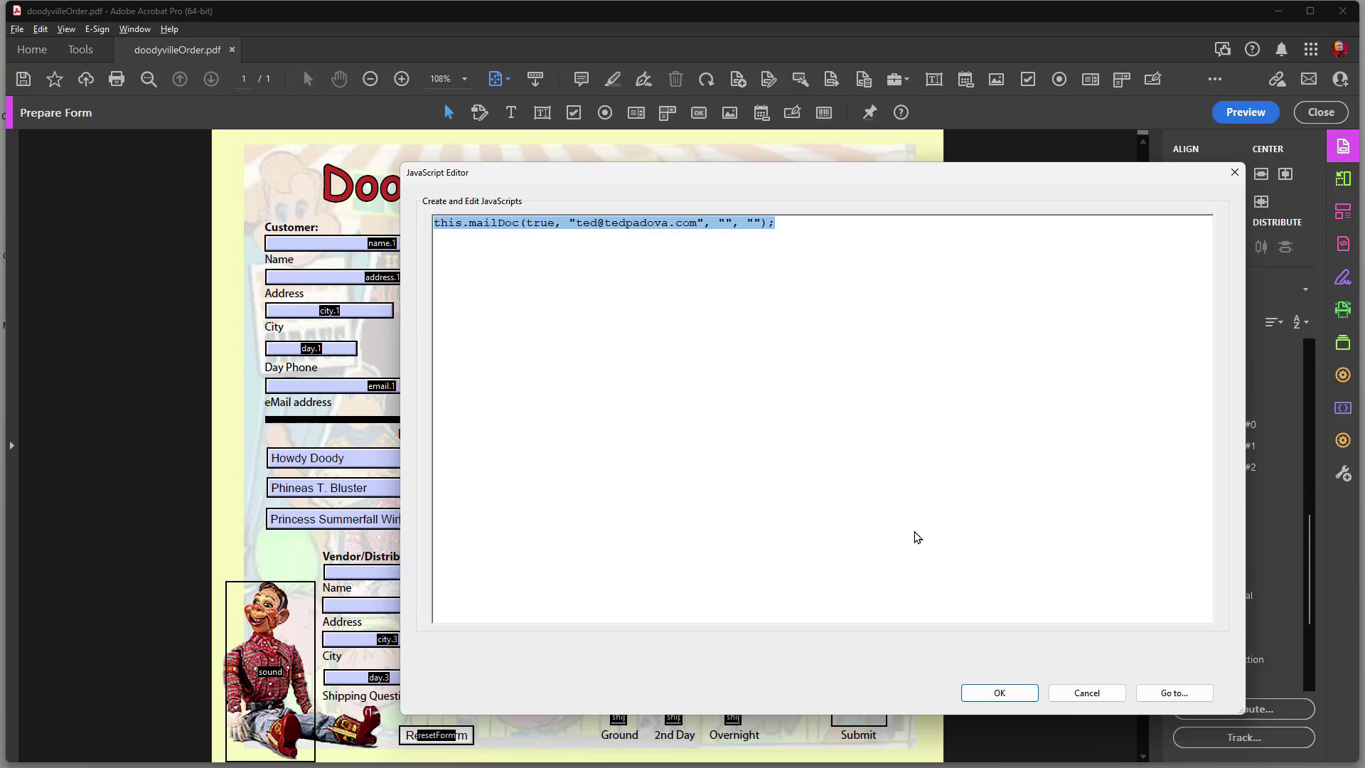
click(1082, 693)
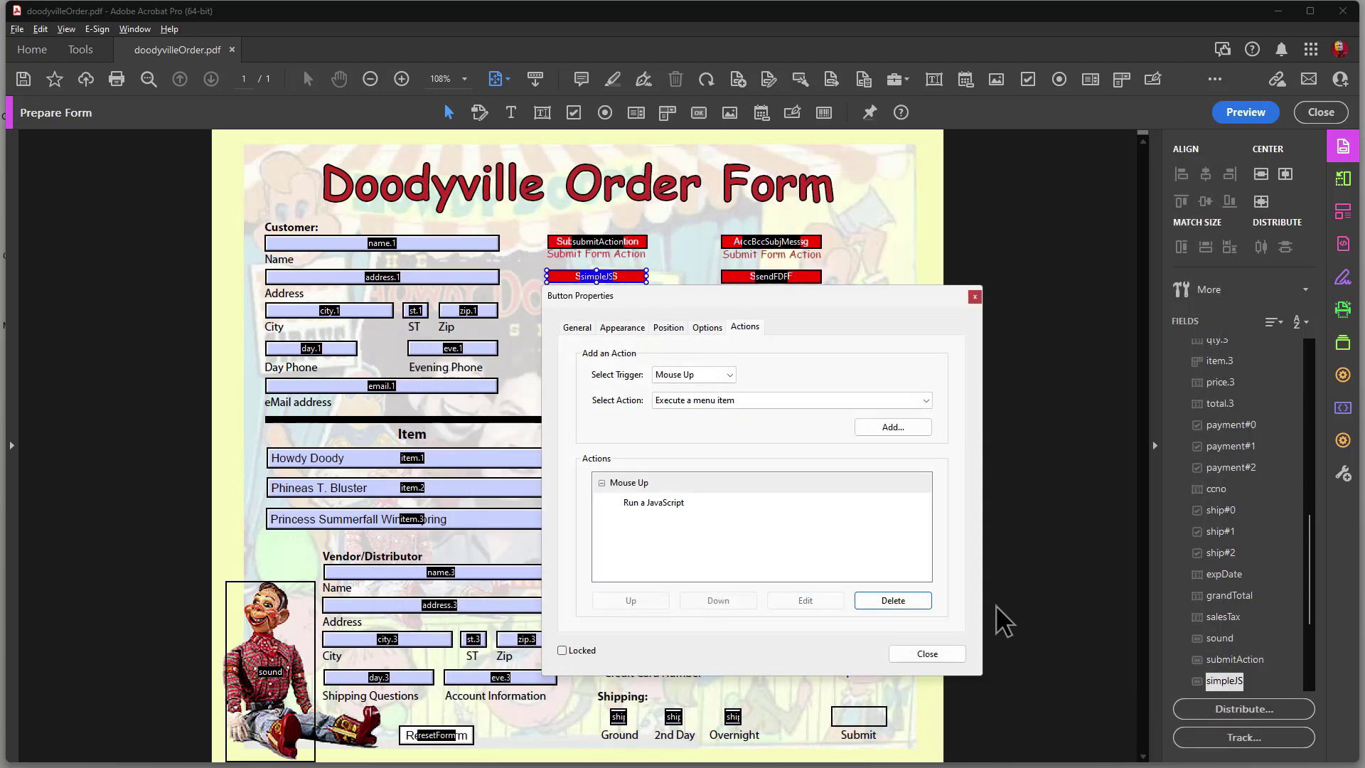
- Close the Simple JS button's properties and select the Get Past All Fields button
click(928, 654)
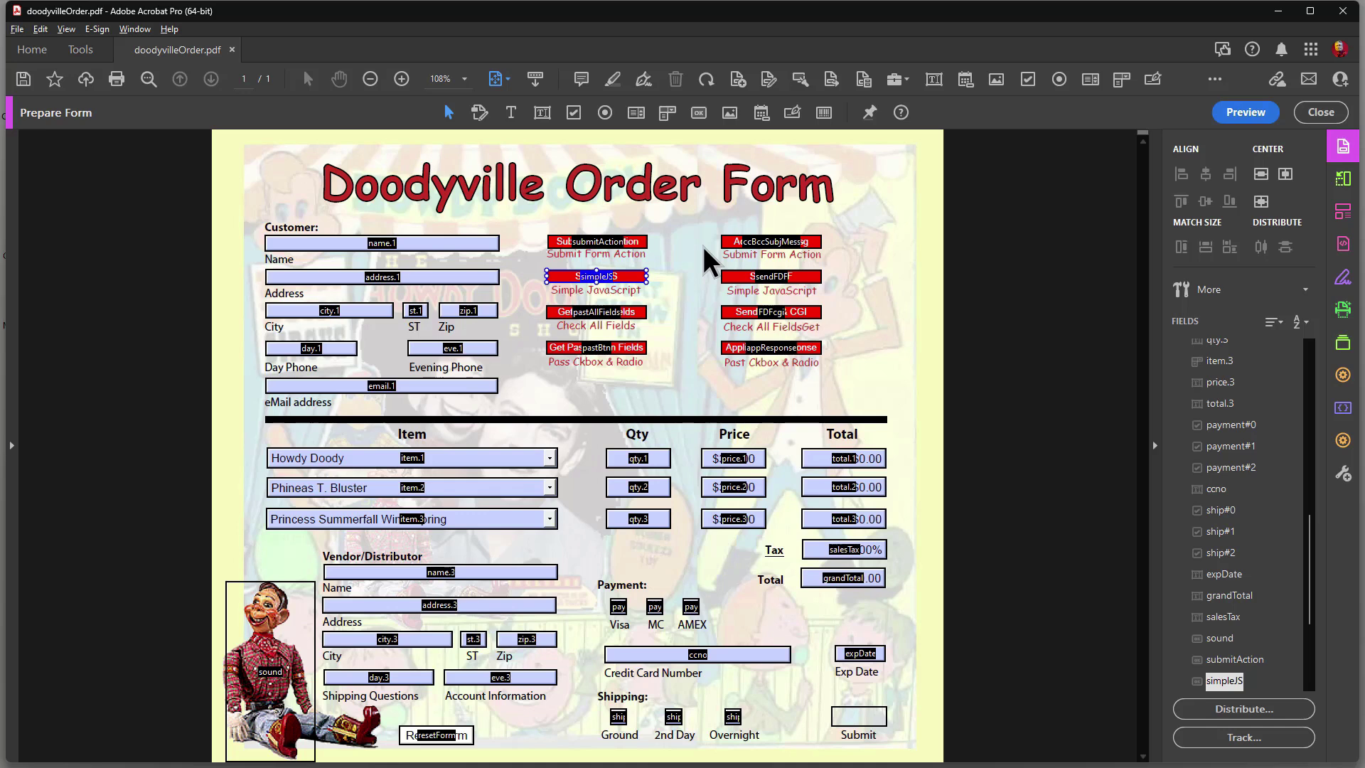
shift+click(613, 313)
- Preview the form and run Get Past All Fields, dismissing the 'No fields can be left empty.' warning
click(1237, 112)
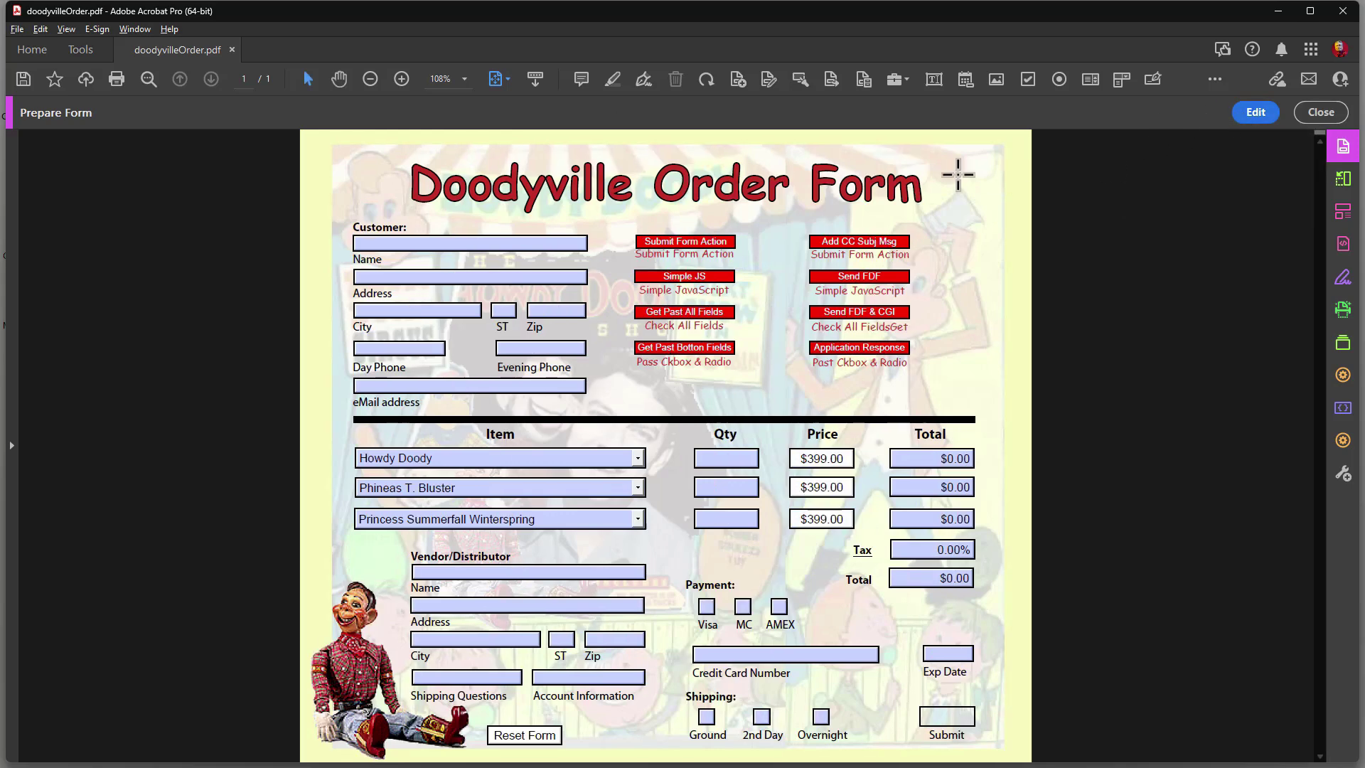
click(689, 318)
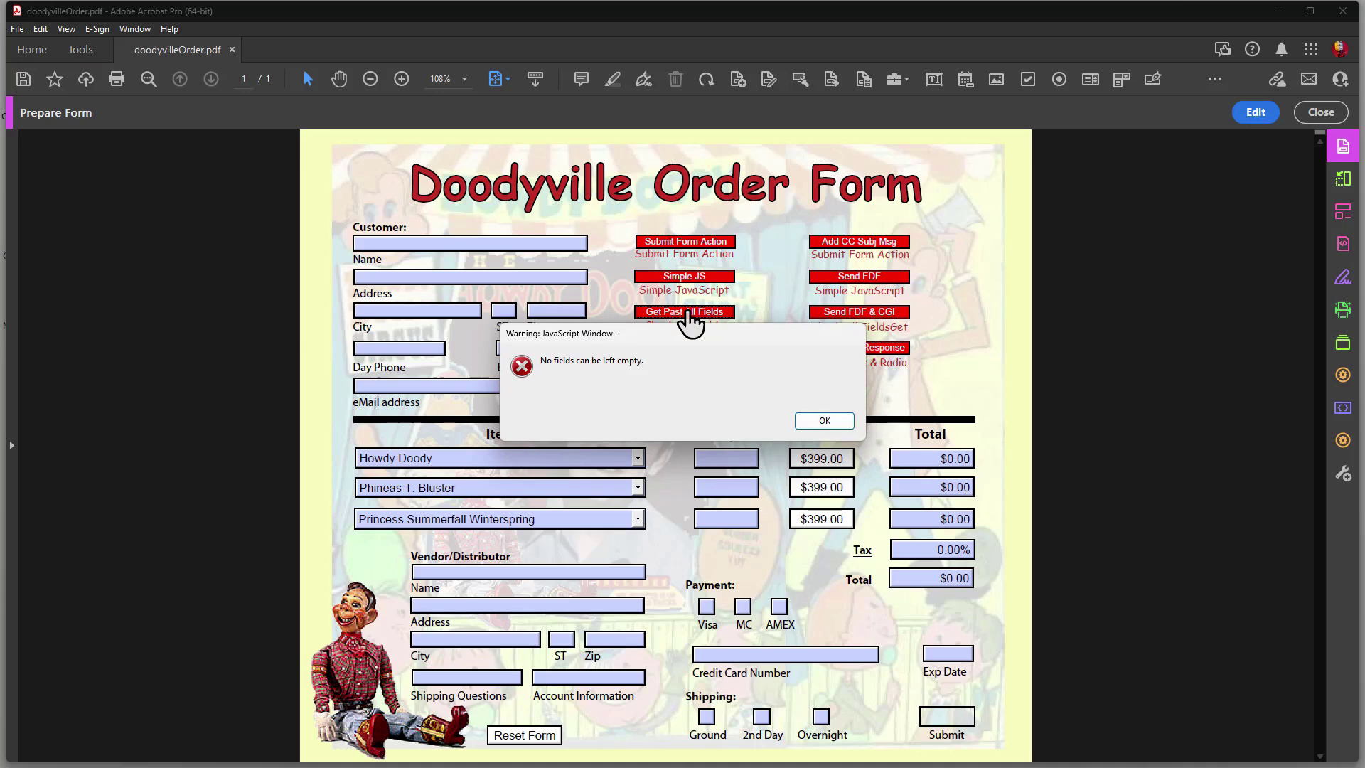
click(824, 421)
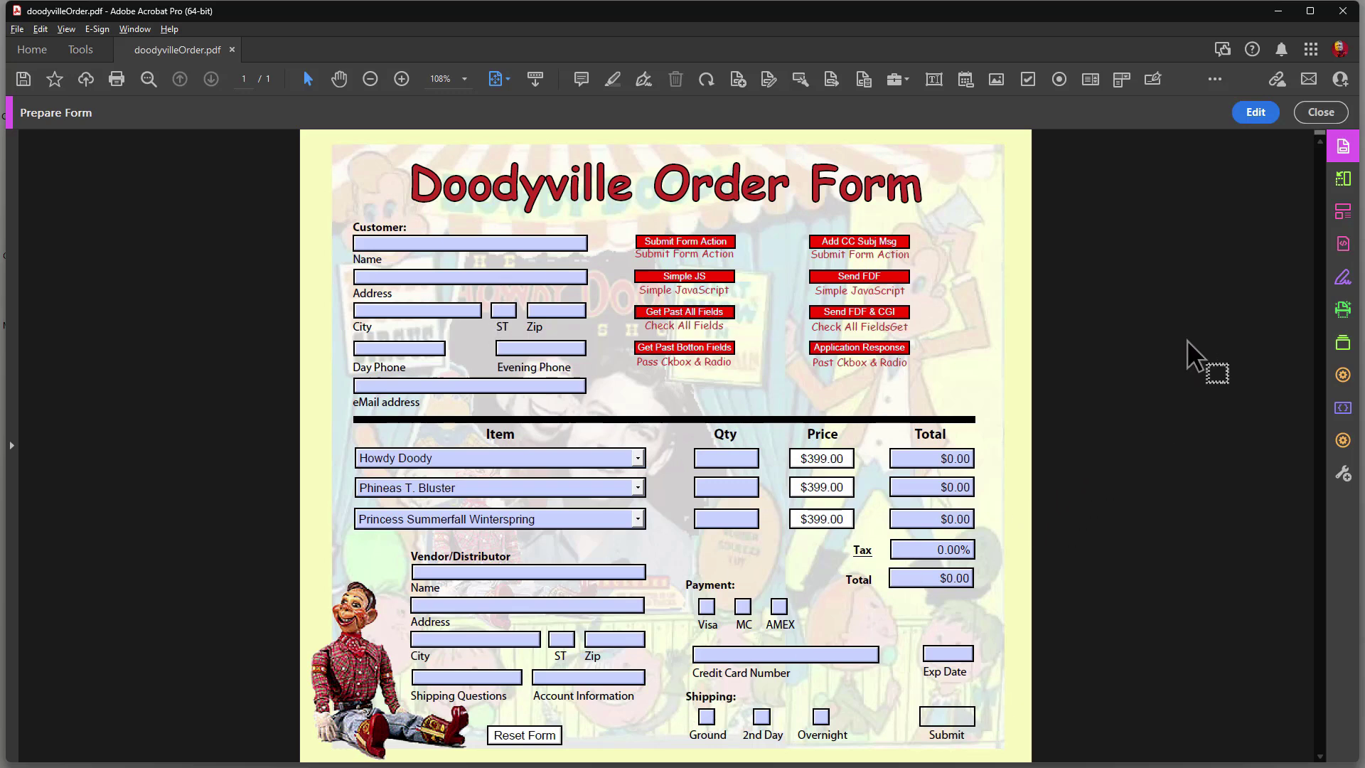
- Import the FDF sample data from the sbmitForms folder: three items totalling $1,283.78
click(1343, 440)
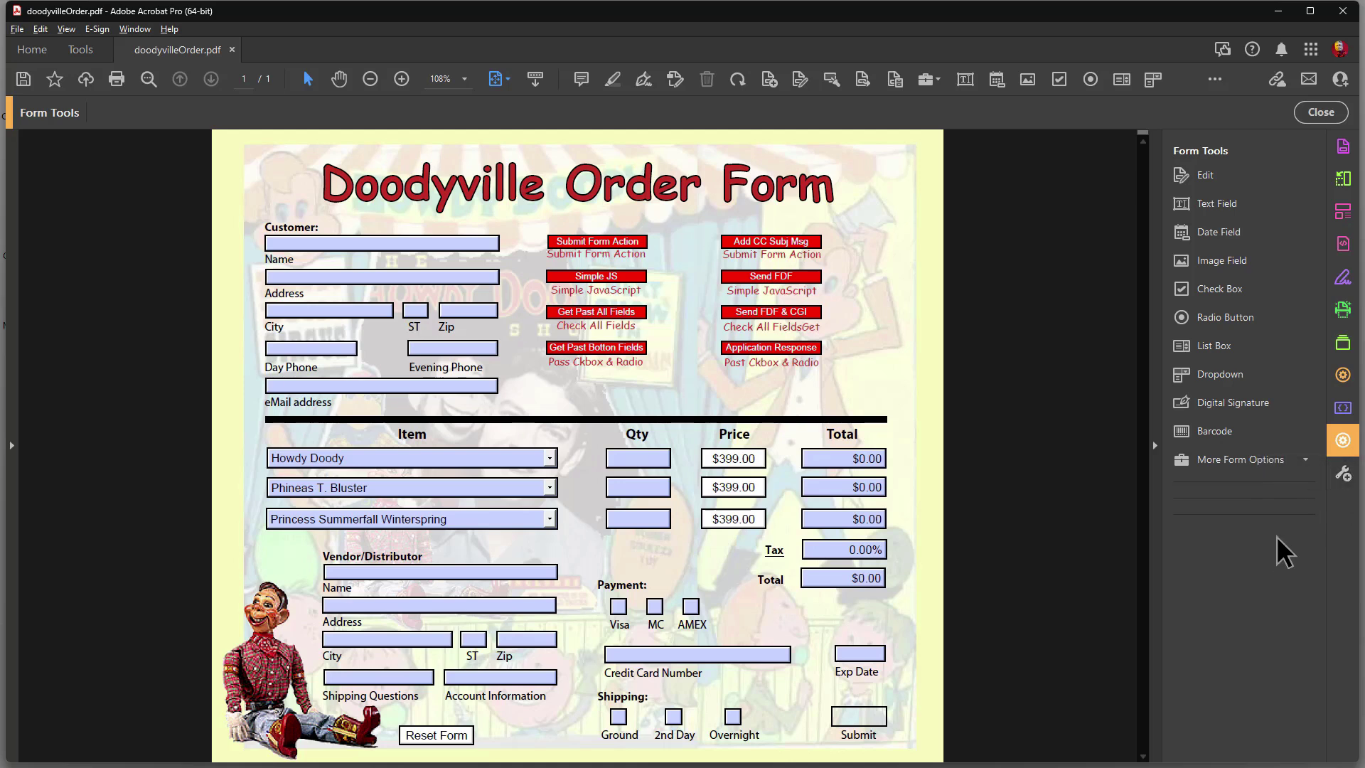
click(1309, 462)
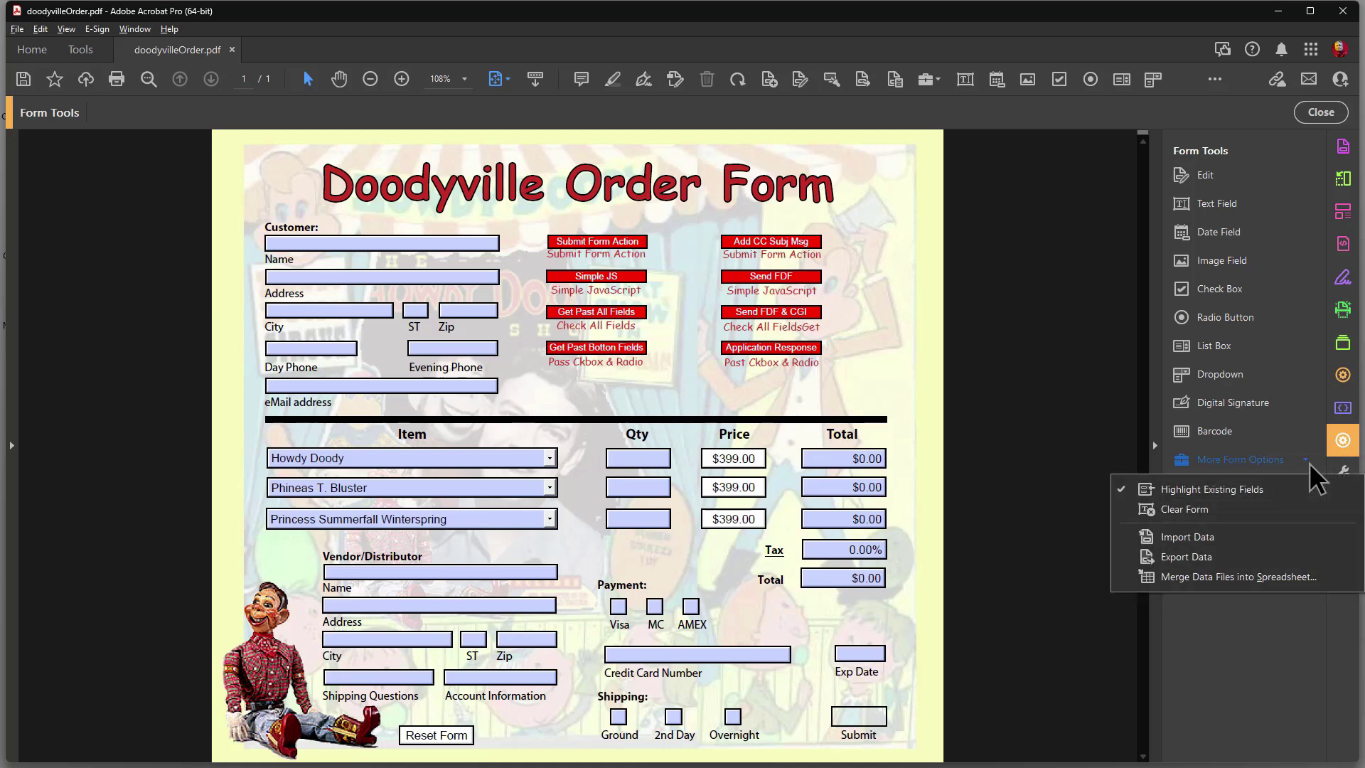
click(1205, 536)
click(526, 263)
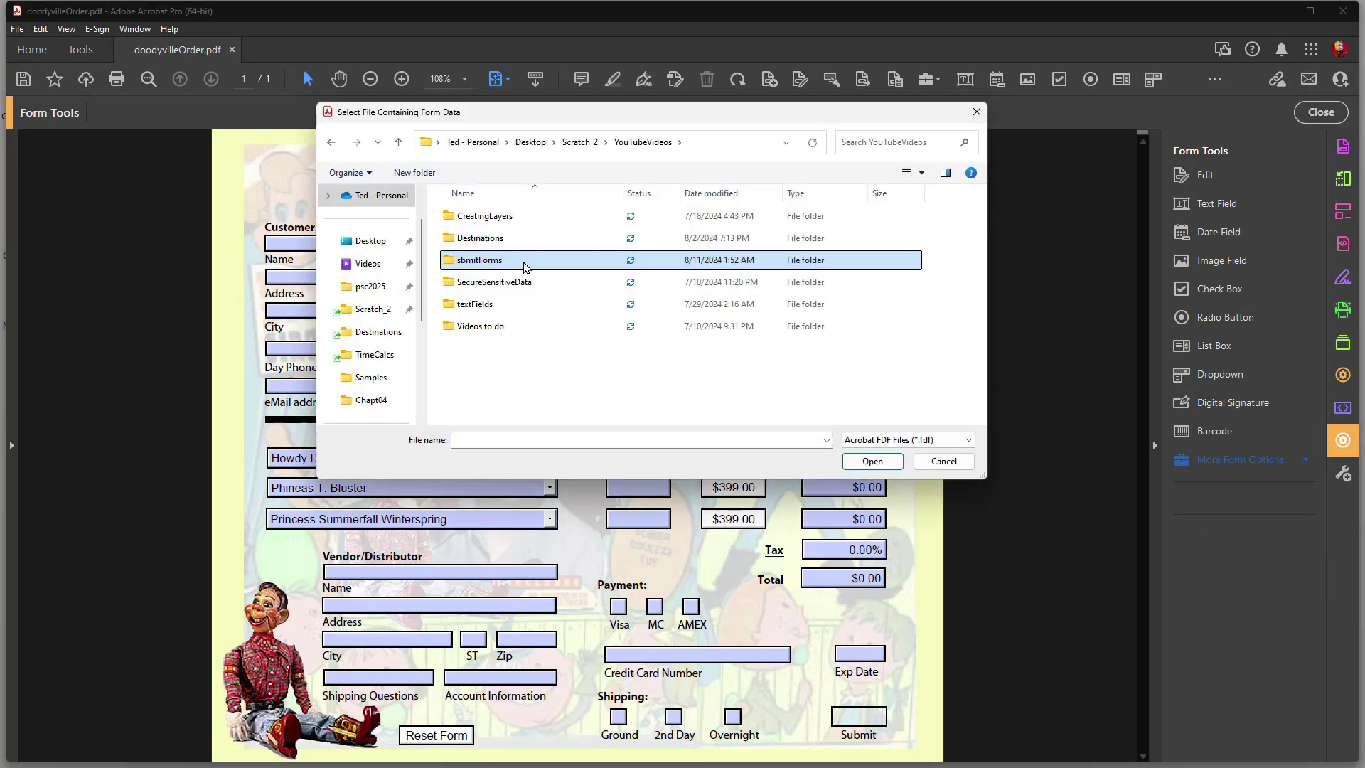
double_click(526, 263)
double_click(509, 222)
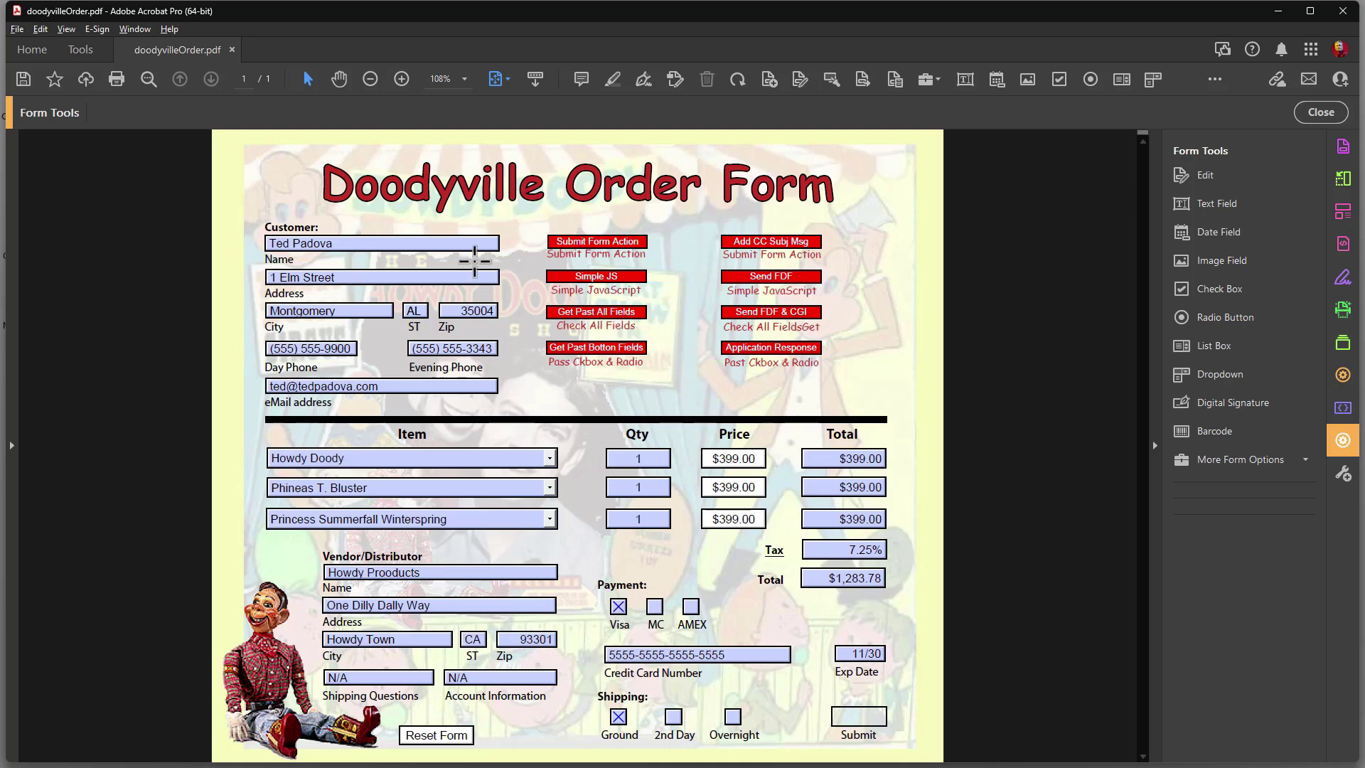
click(616, 314)
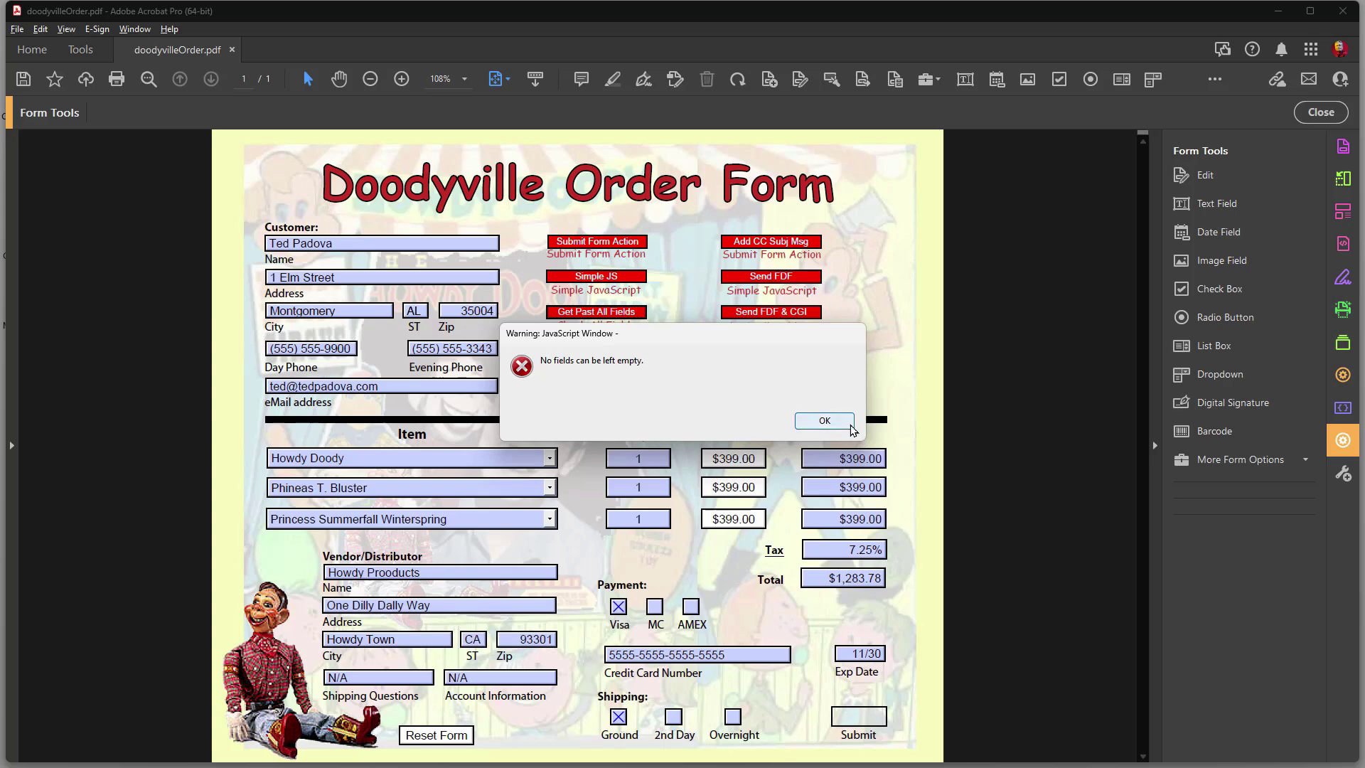
click(824, 421)
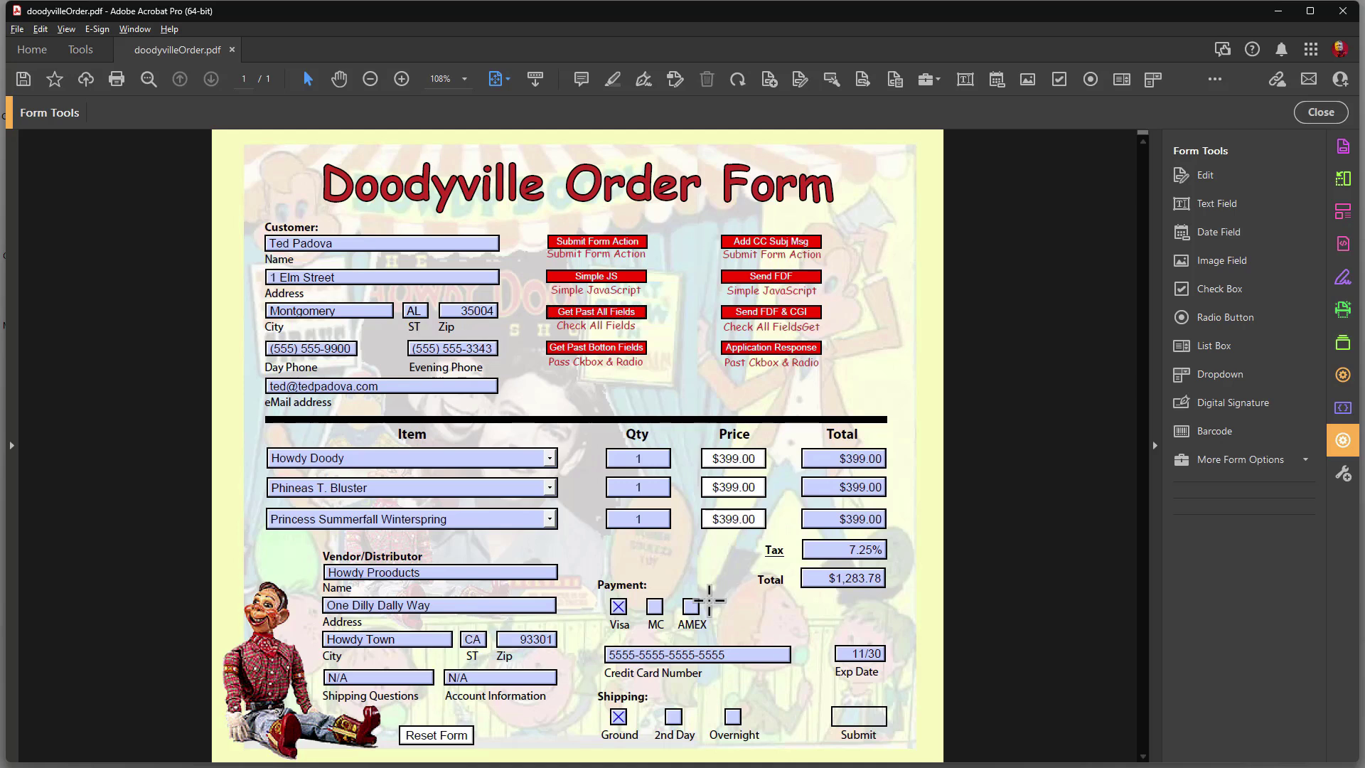
click(597, 350)
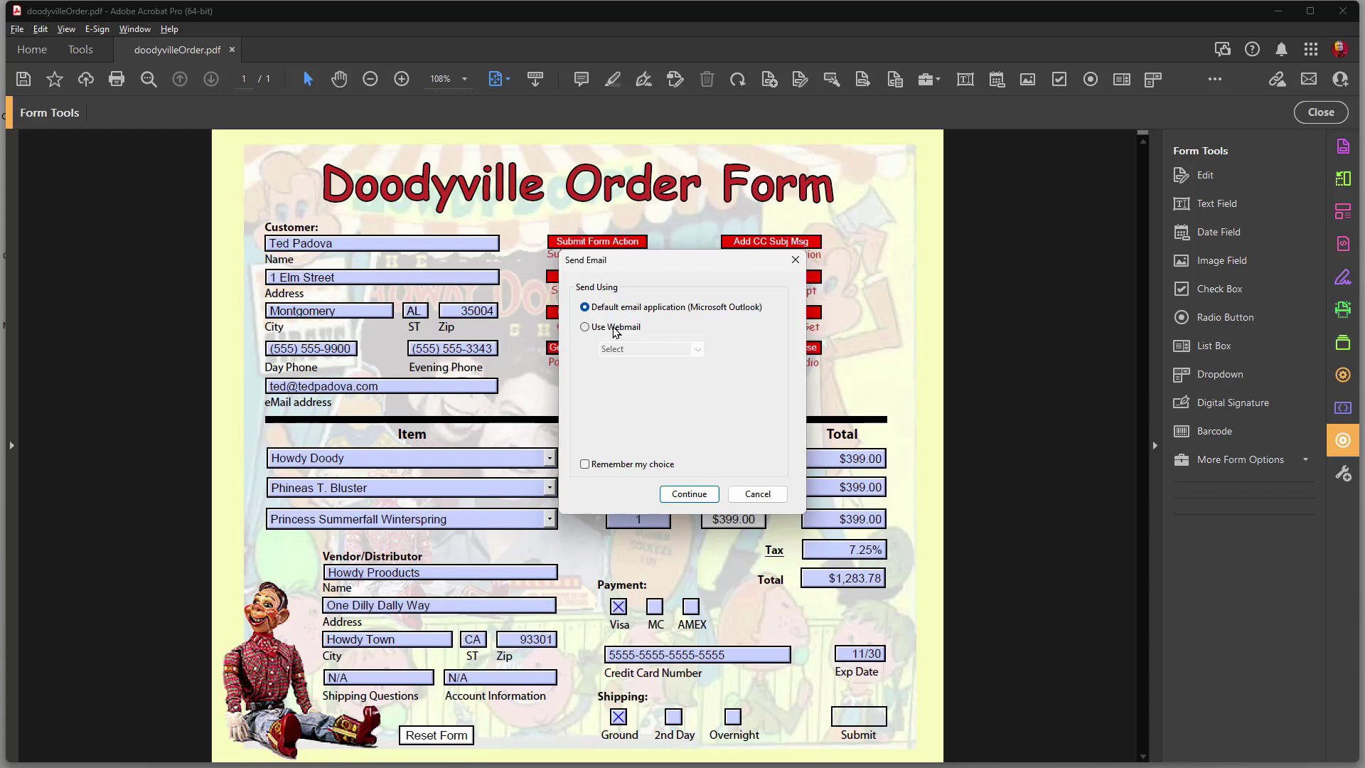
click(757, 494)
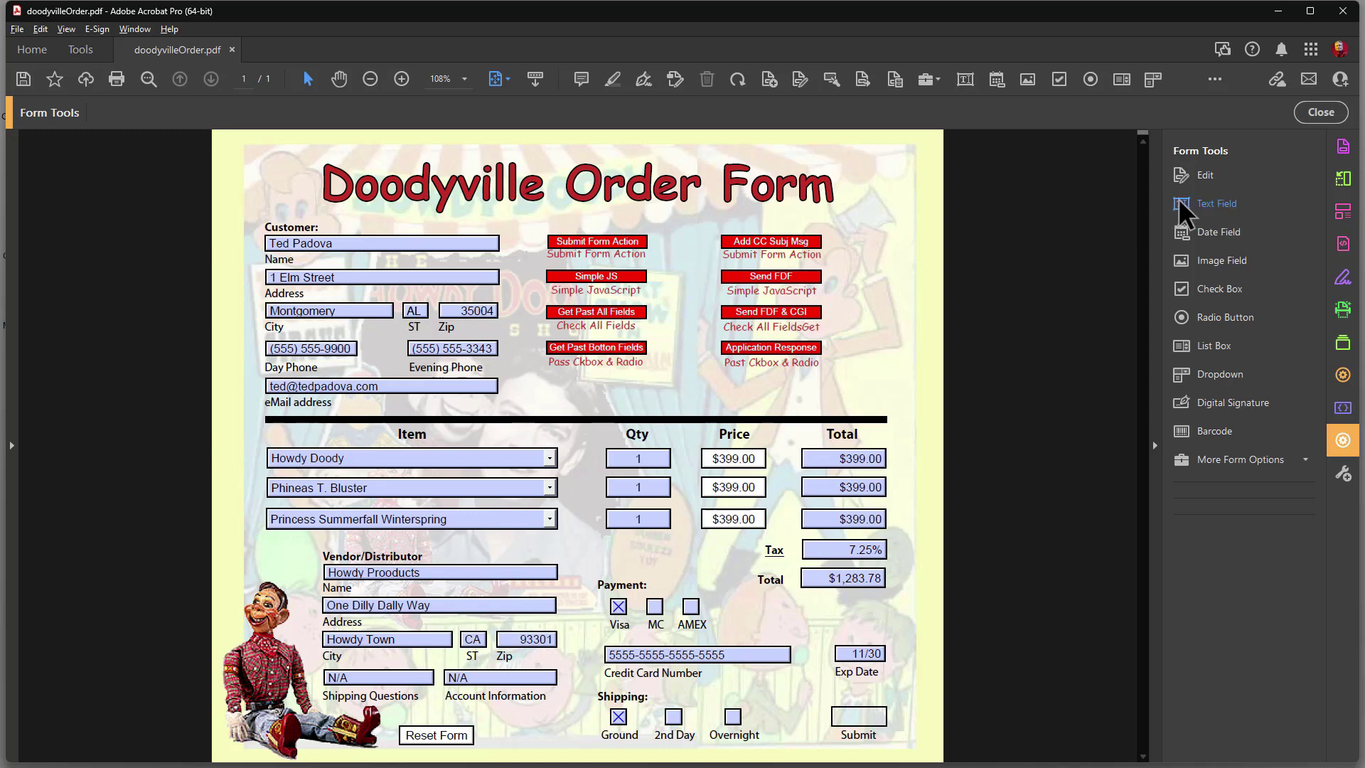
- Inspect the Get Past Btn Fields JavaScript, highlighting its checkField call, and close without changes
click(1343, 147)
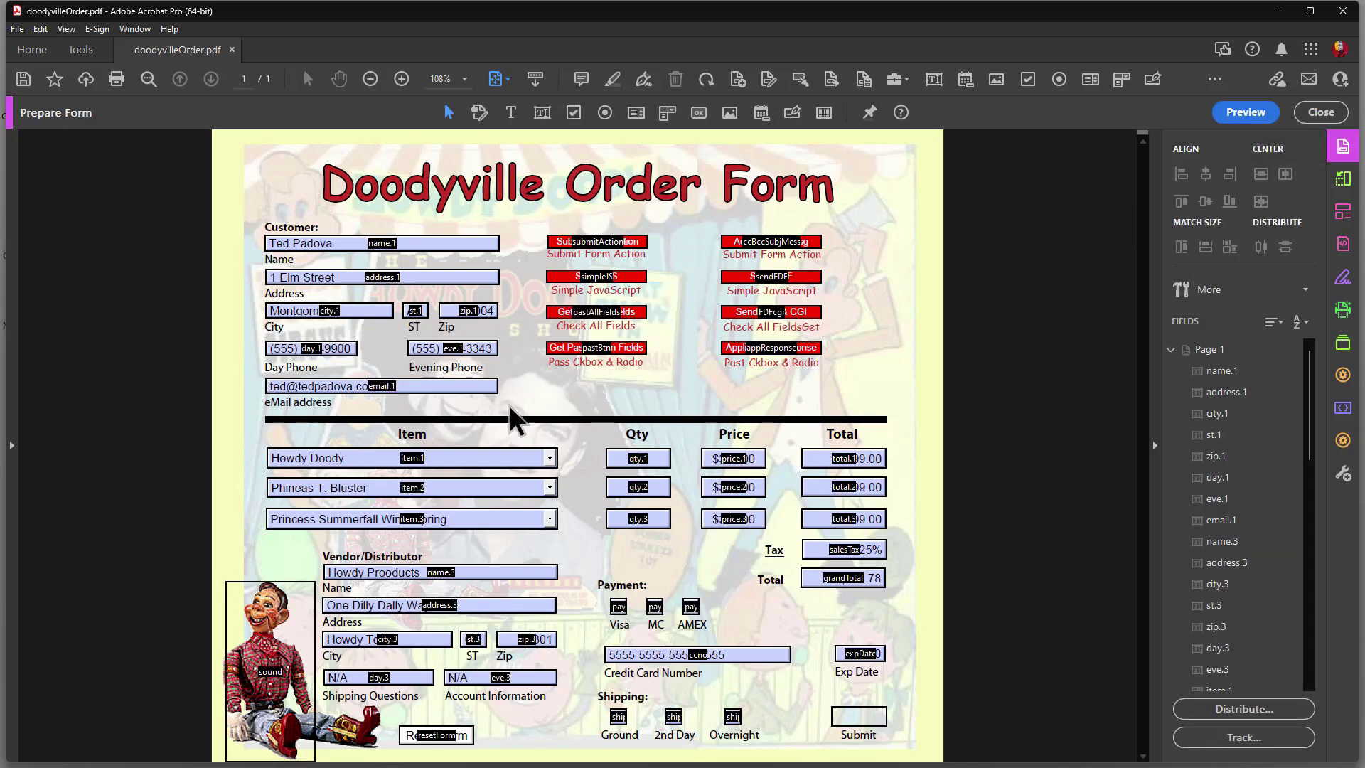
double_click(561, 348)
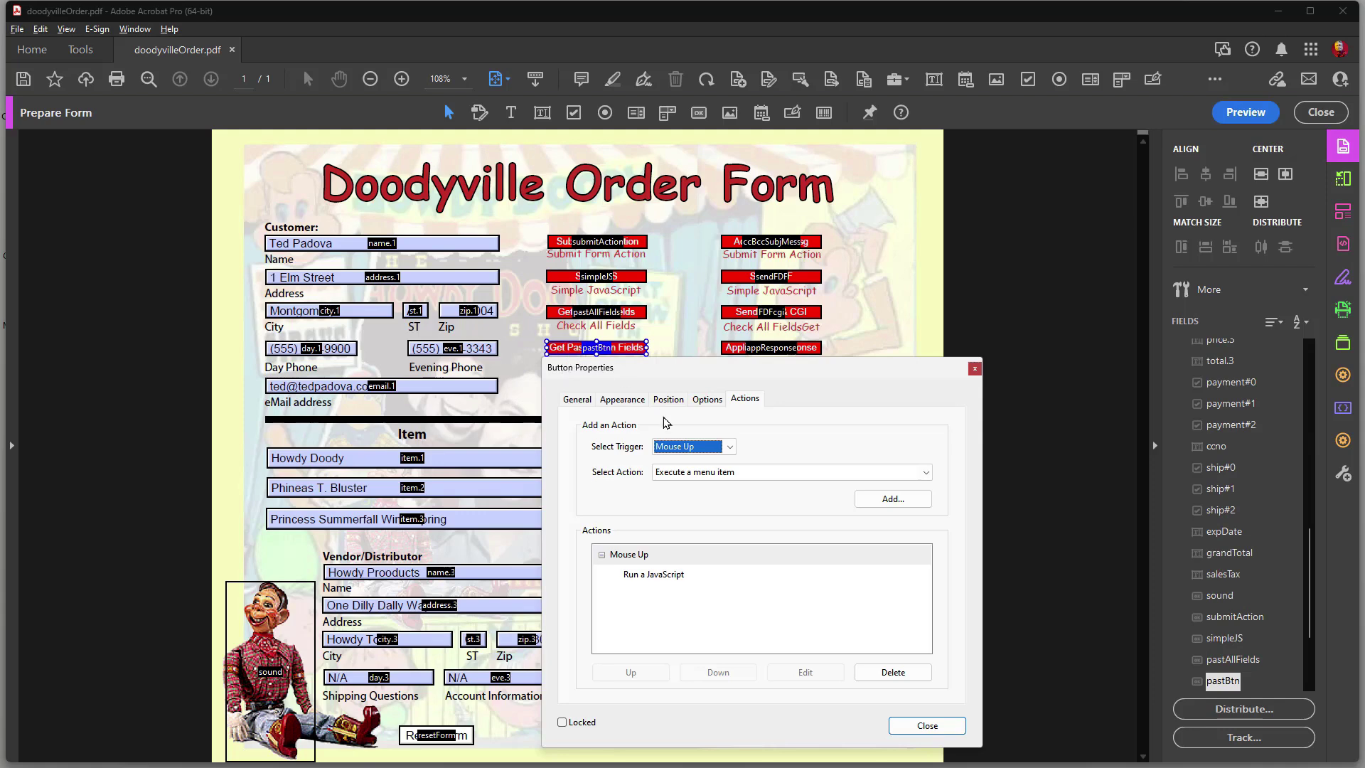
click(643, 576)
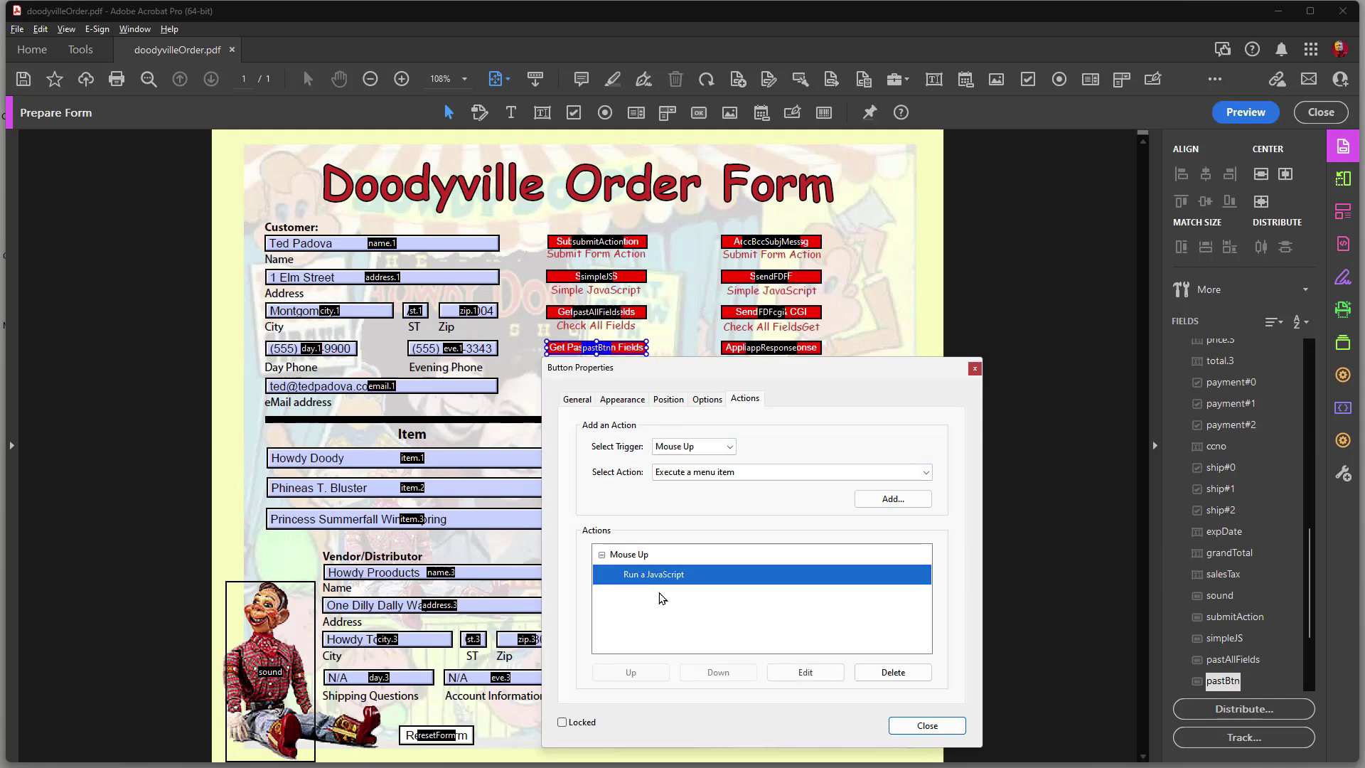
click(805, 673)
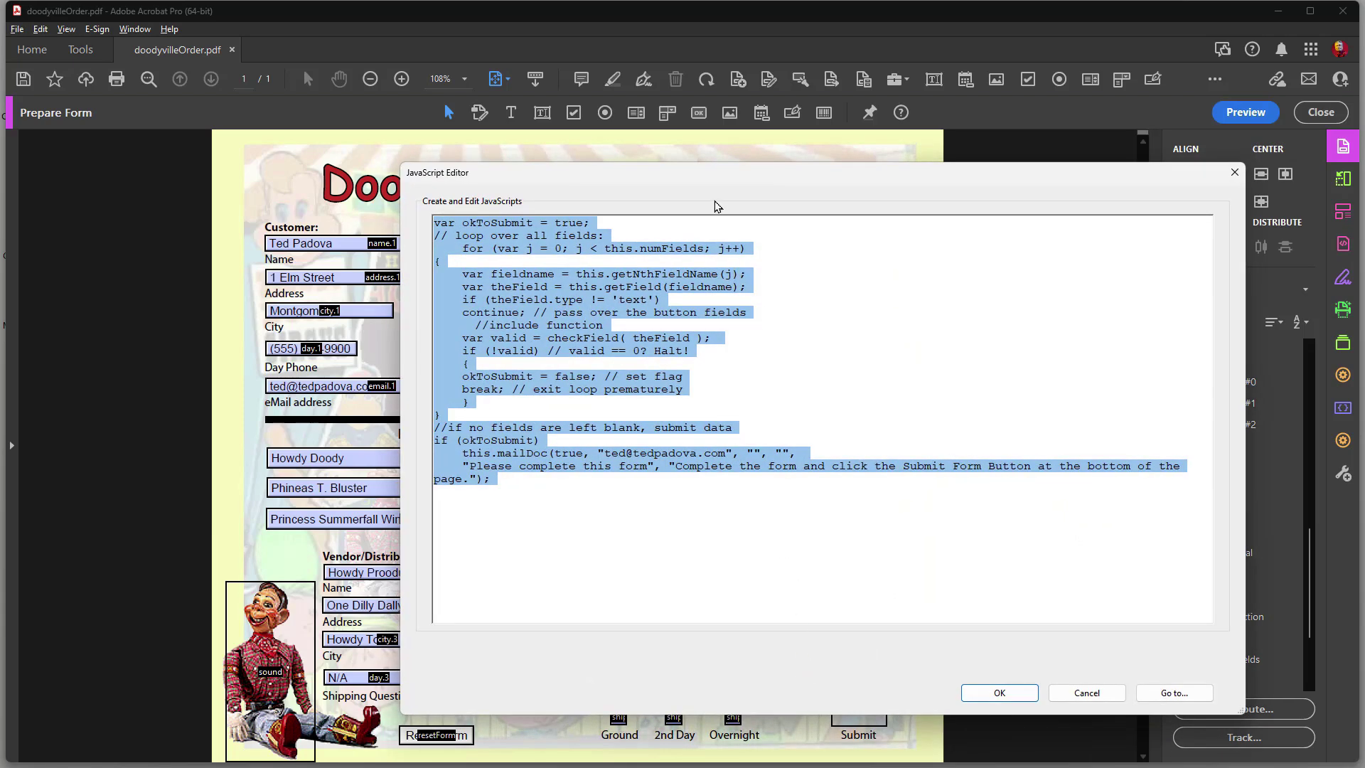
click(627, 295)
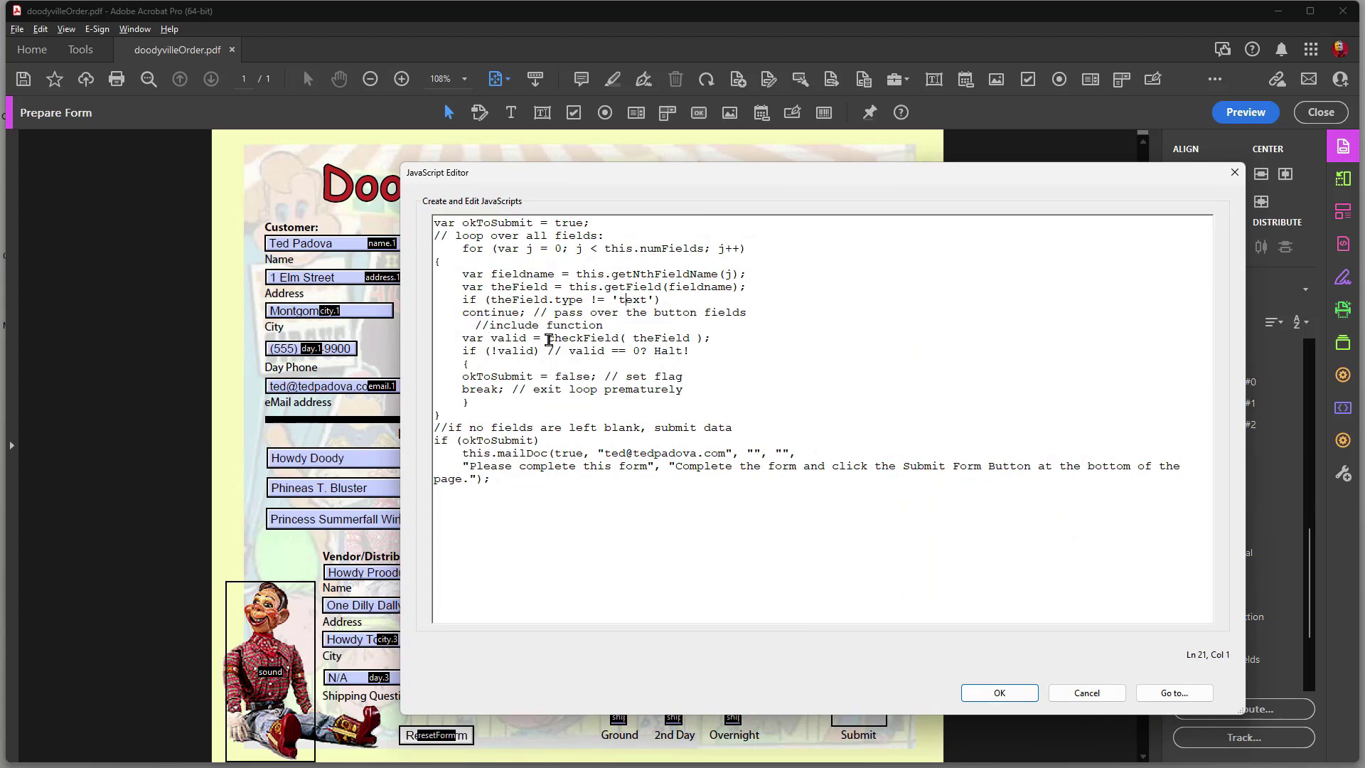
drag(549, 340, 690, 340)
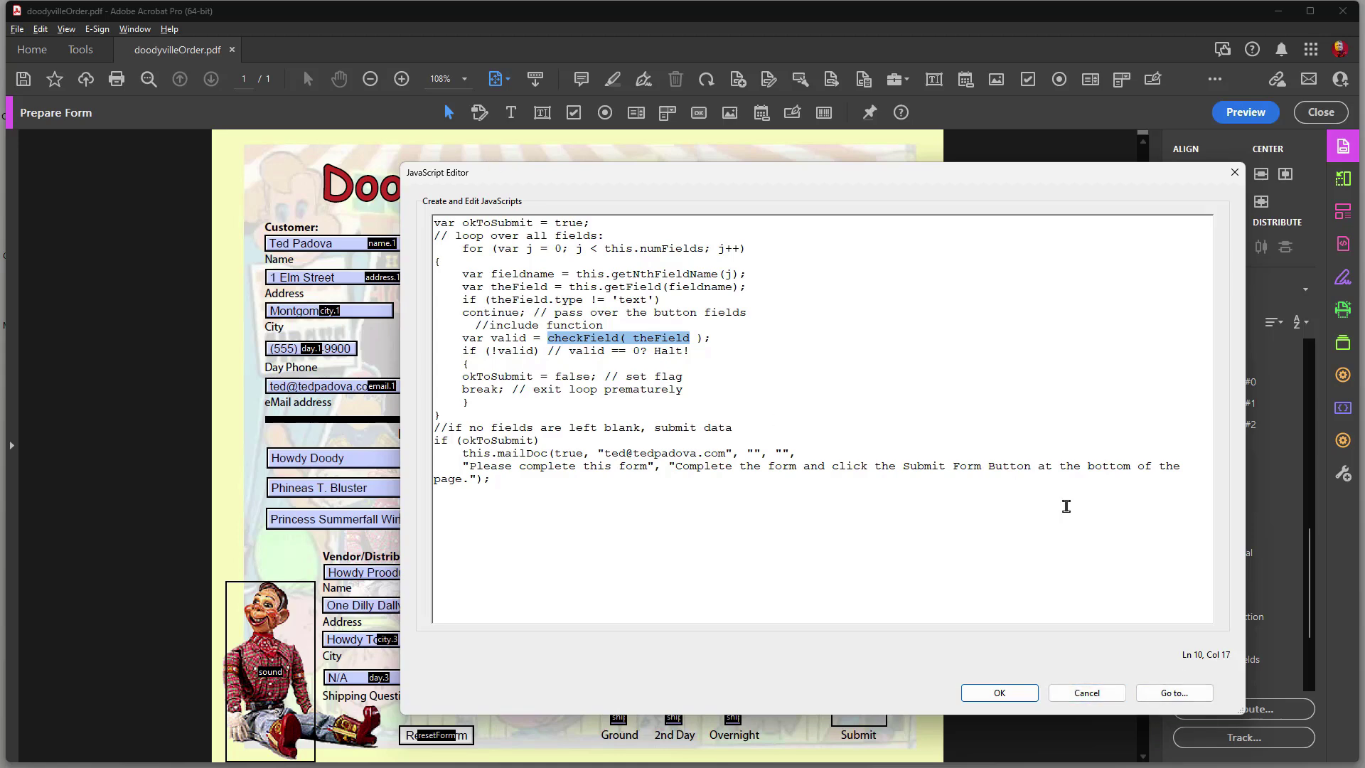
click(1101, 695)
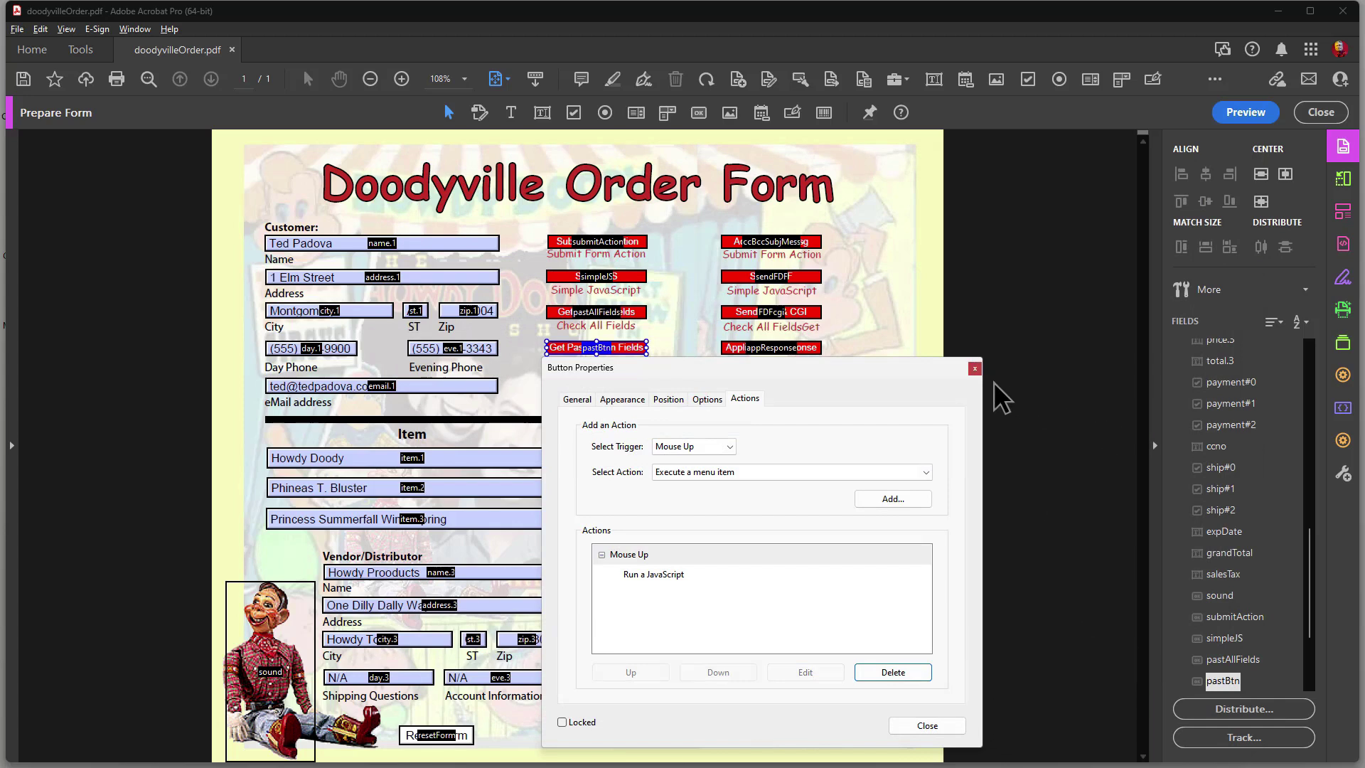
click(975, 368)
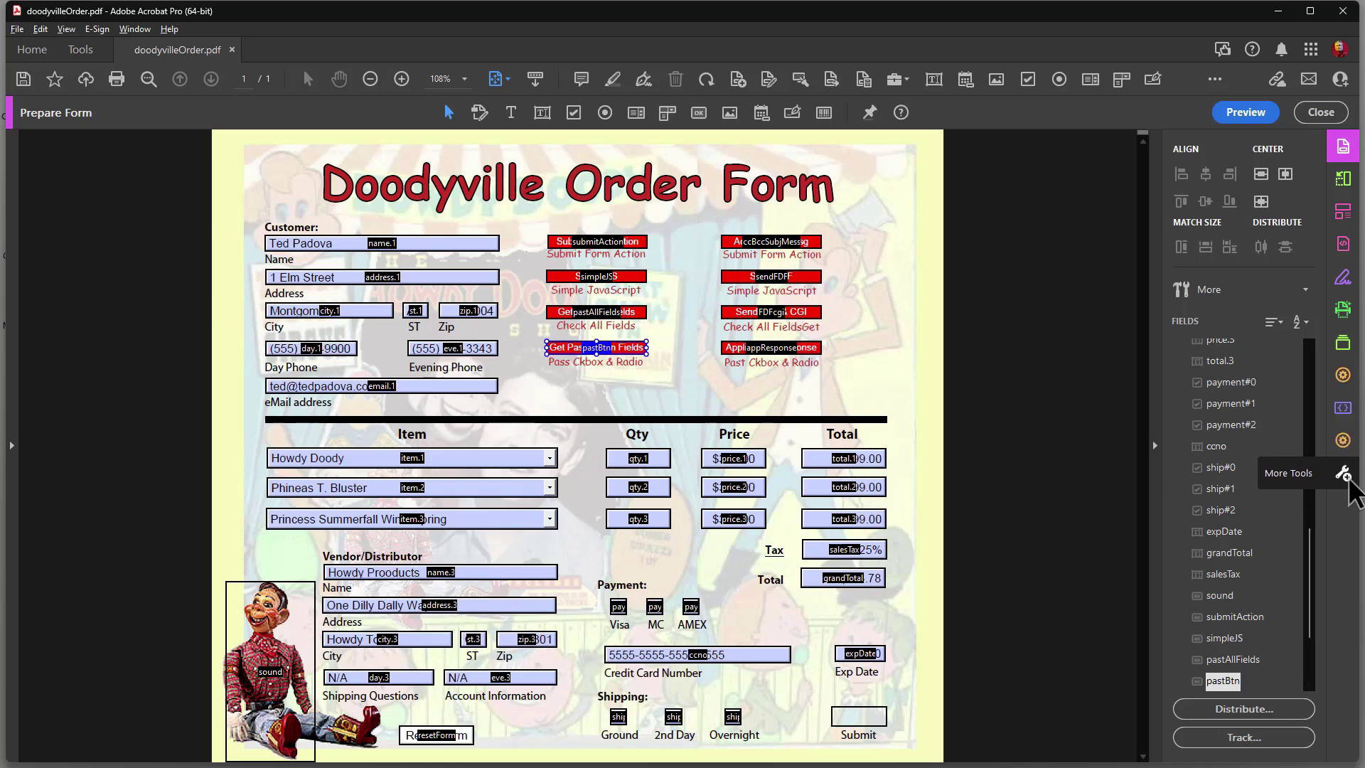
- Review the document-level checkField function in Document JavaScripts and close it unchanged
click(1342, 409)
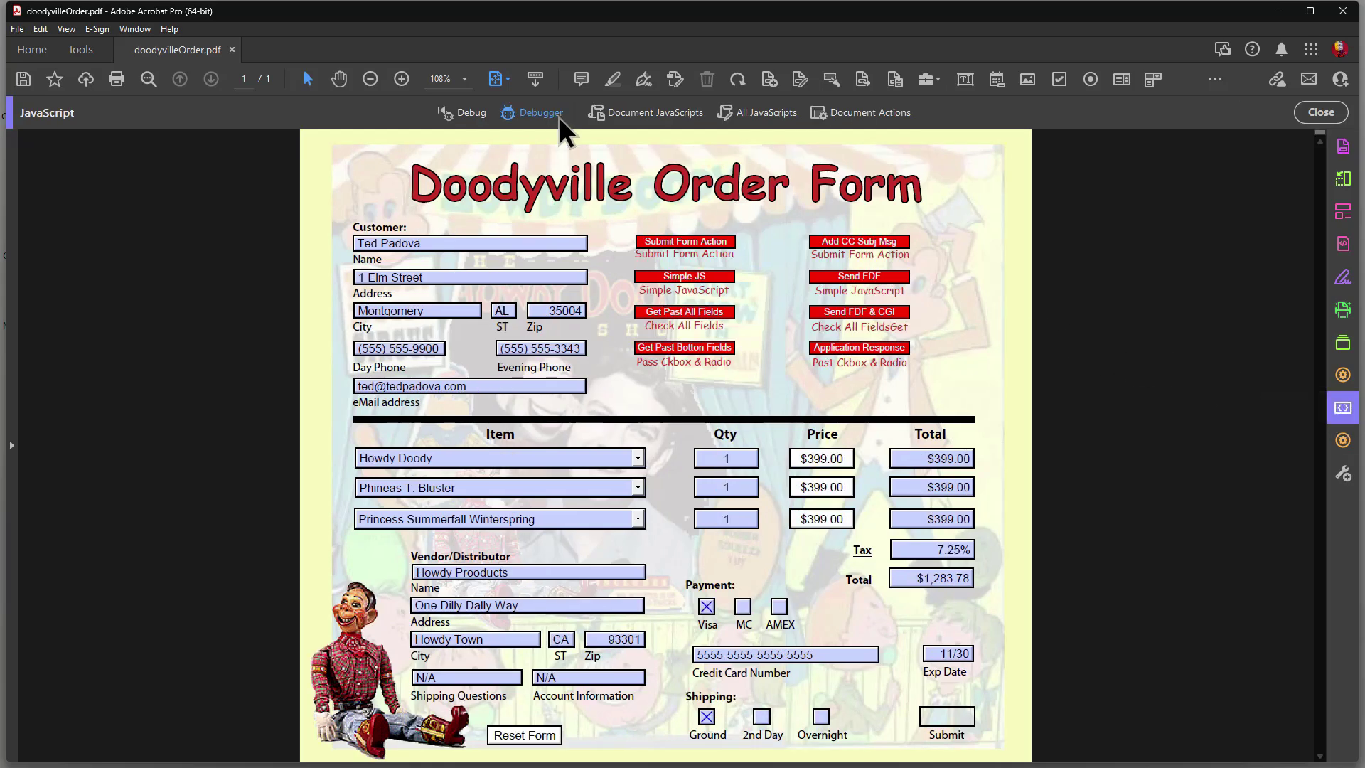
click(624, 112)
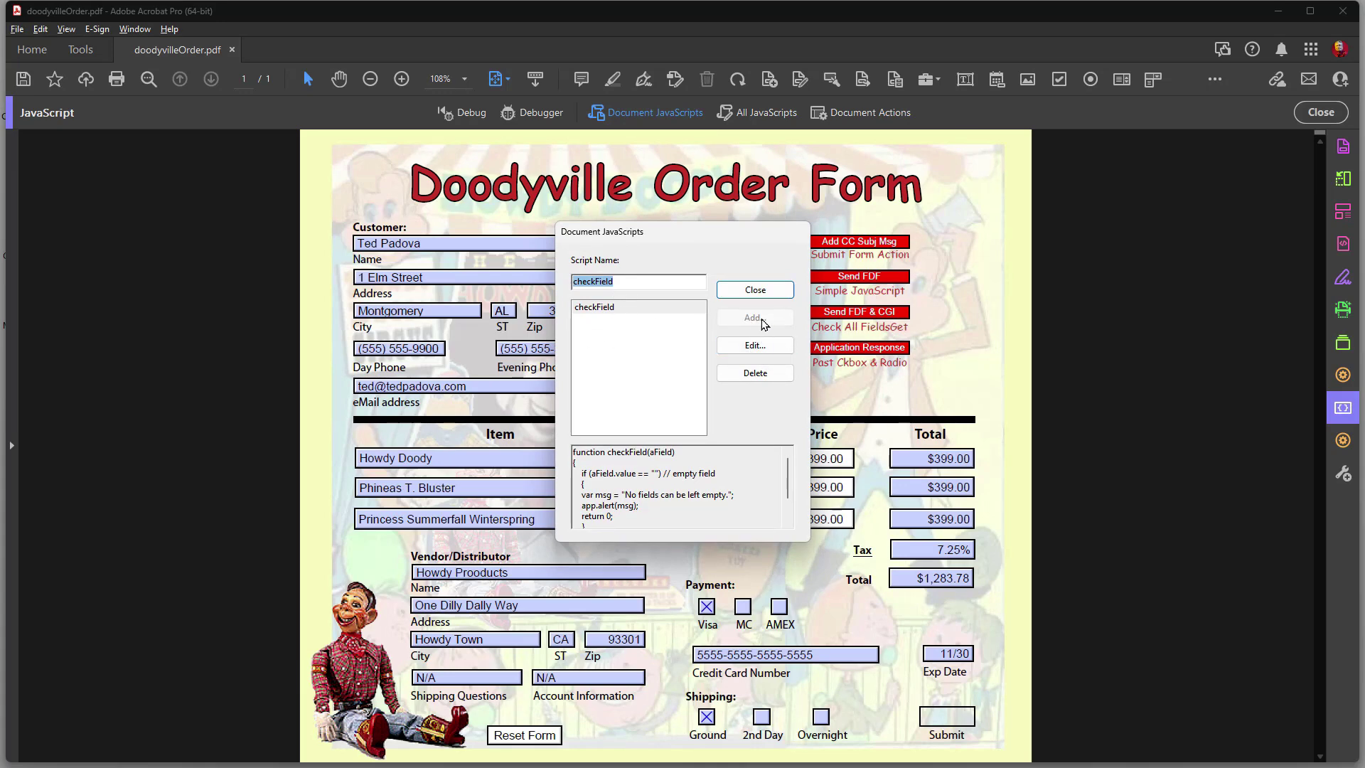
click(752, 353)
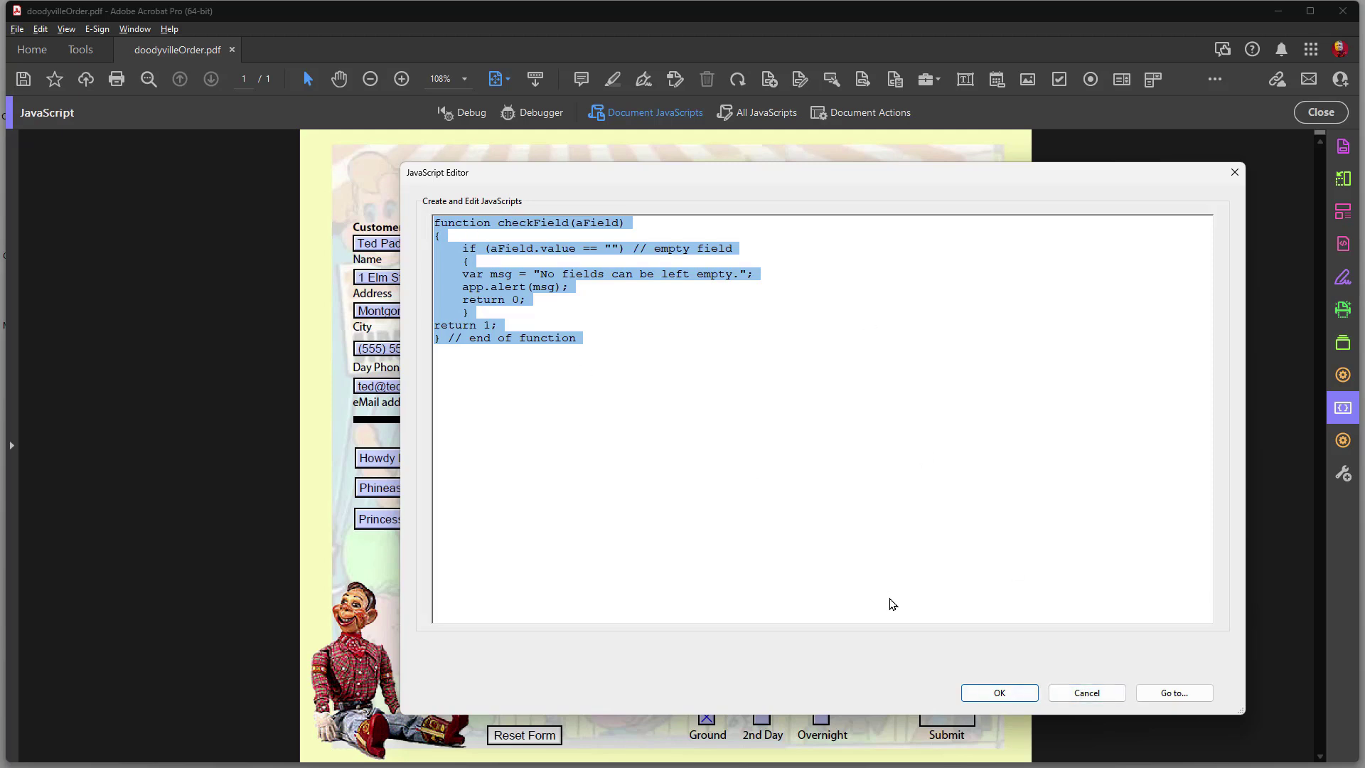
click(1088, 693)
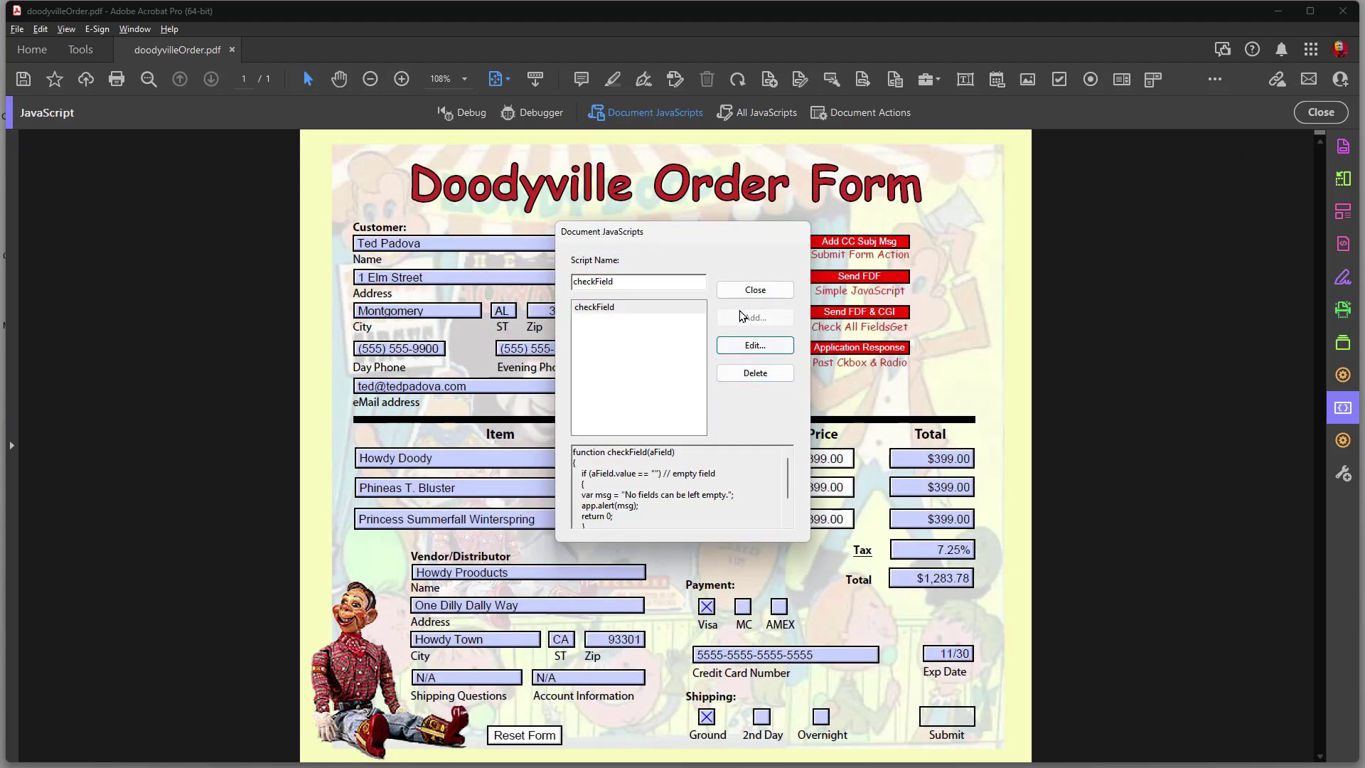
click(759, 291)
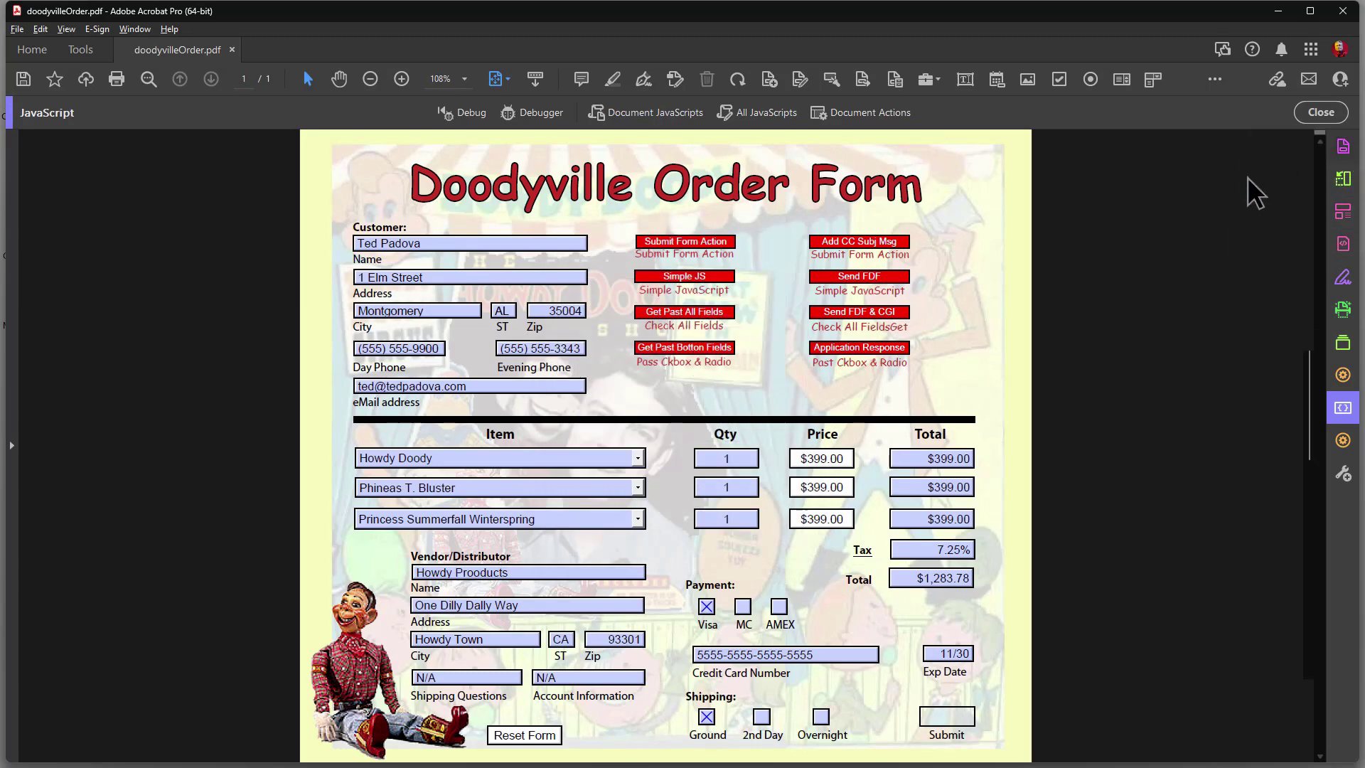
click(1342, 146)
- Re-inspect the pastBtn button's JavaScript action, then close its script and properties unchanged
double_click(631, 348)
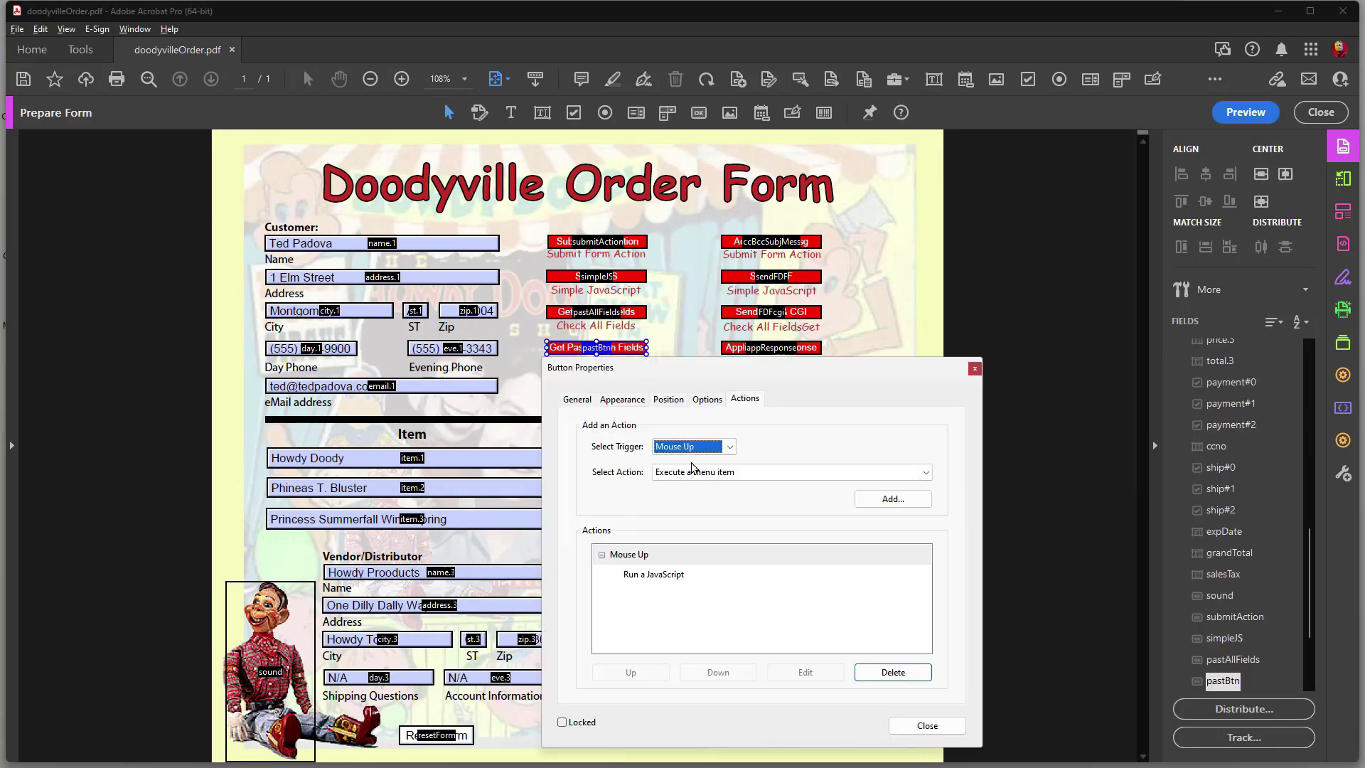
click(644, 576)
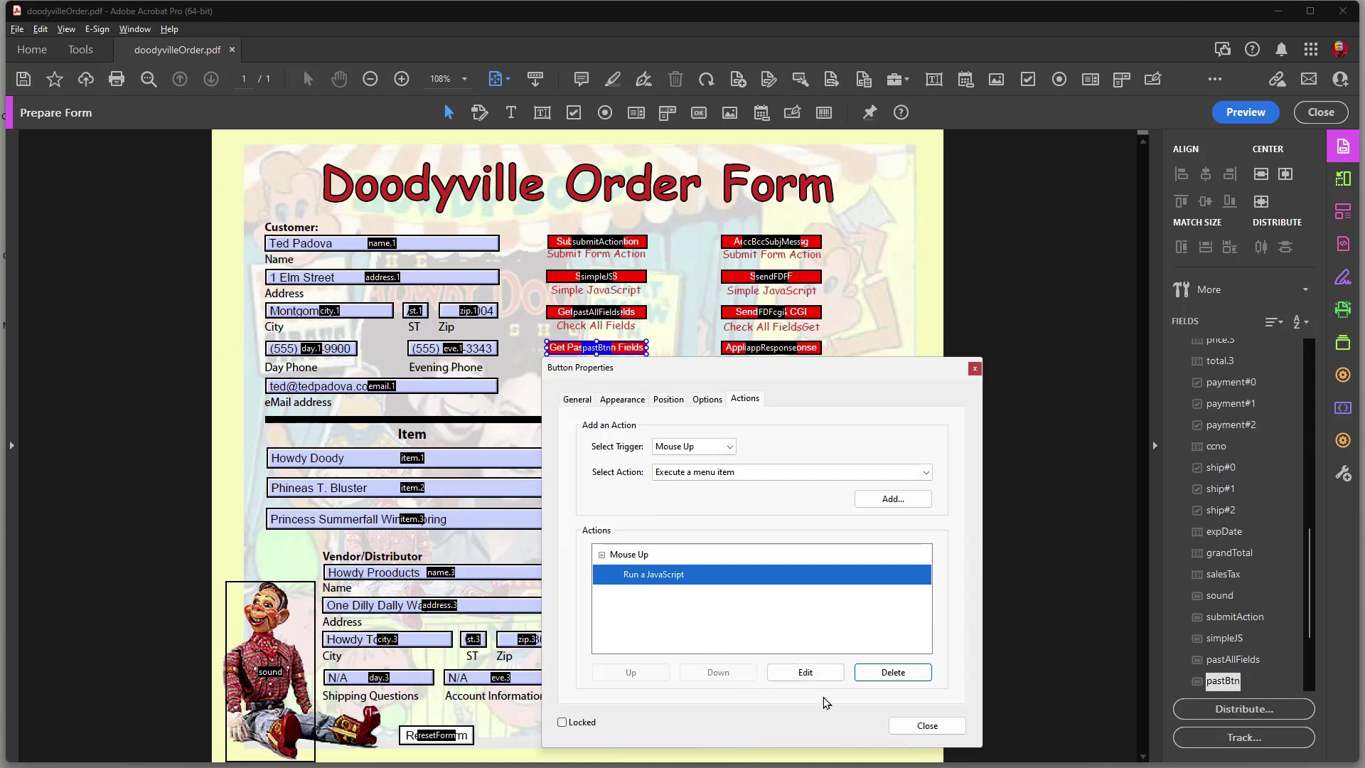
click(804, 671)
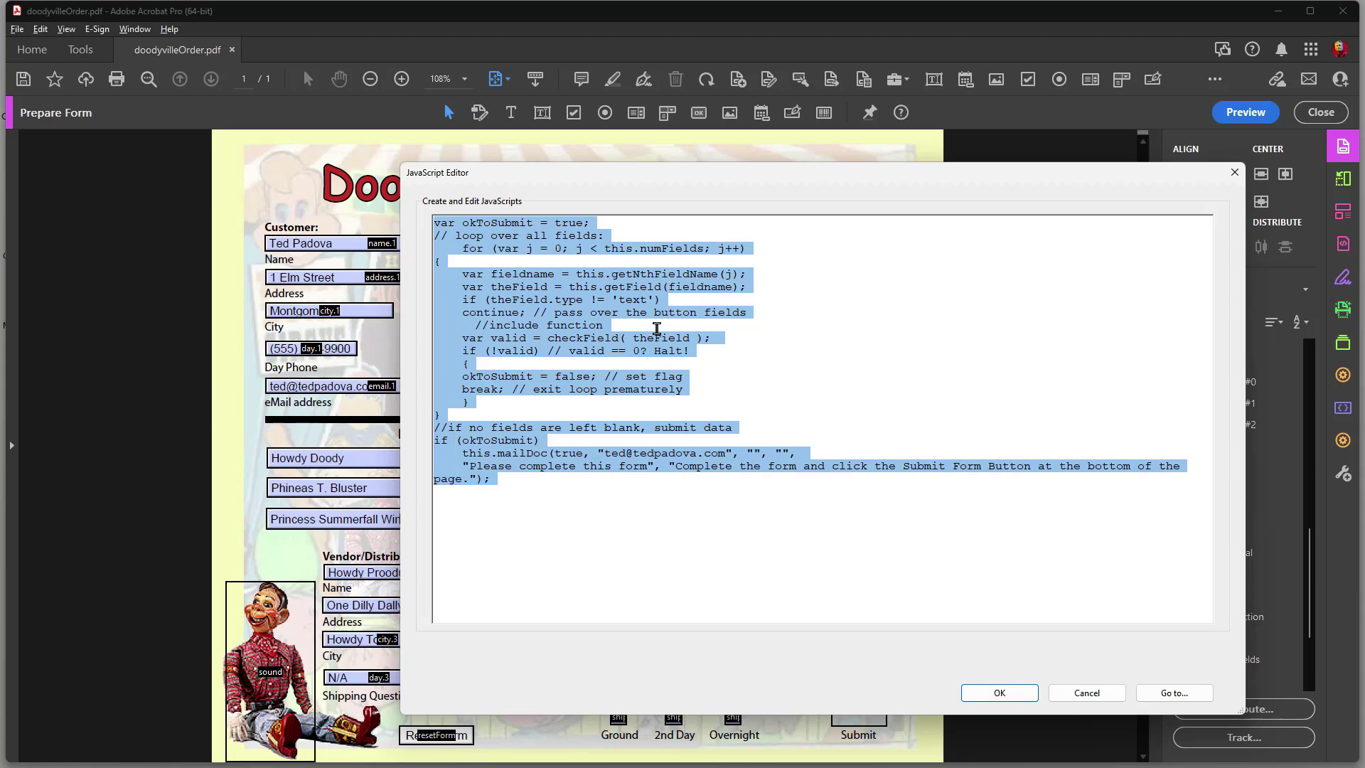
click(1086, 693)
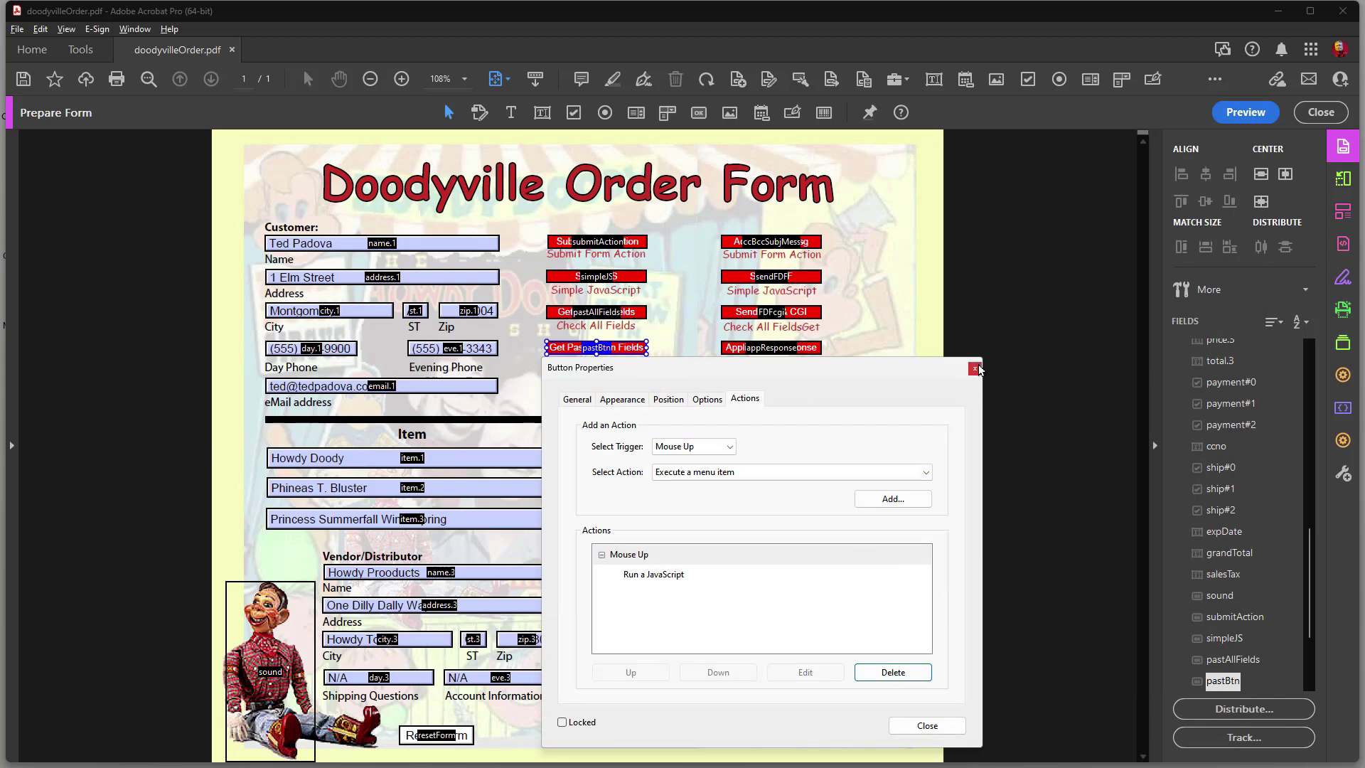
click(975, 368)
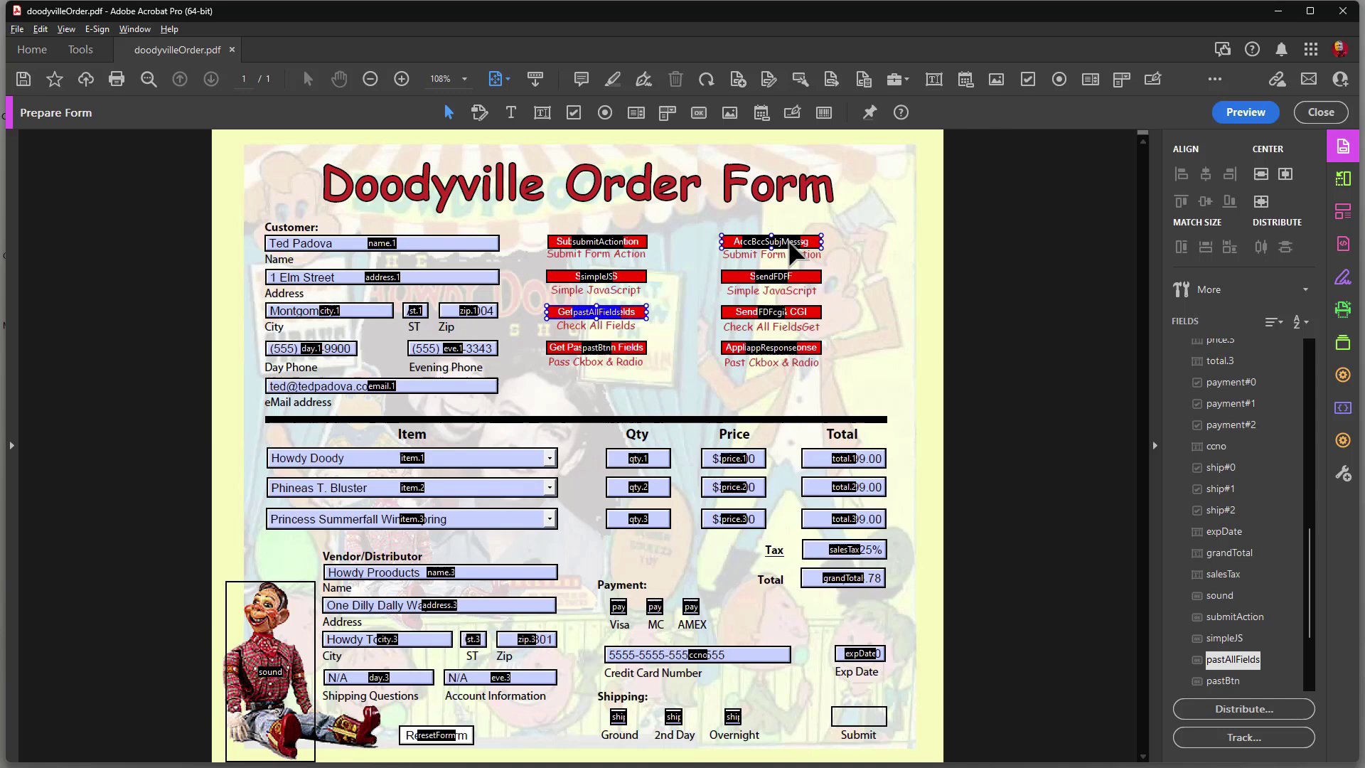
- Review the Add CC Subj Msg button's mailDoc script with cc, bcc, subject and message, leaving it unchanged
click(790, 243)
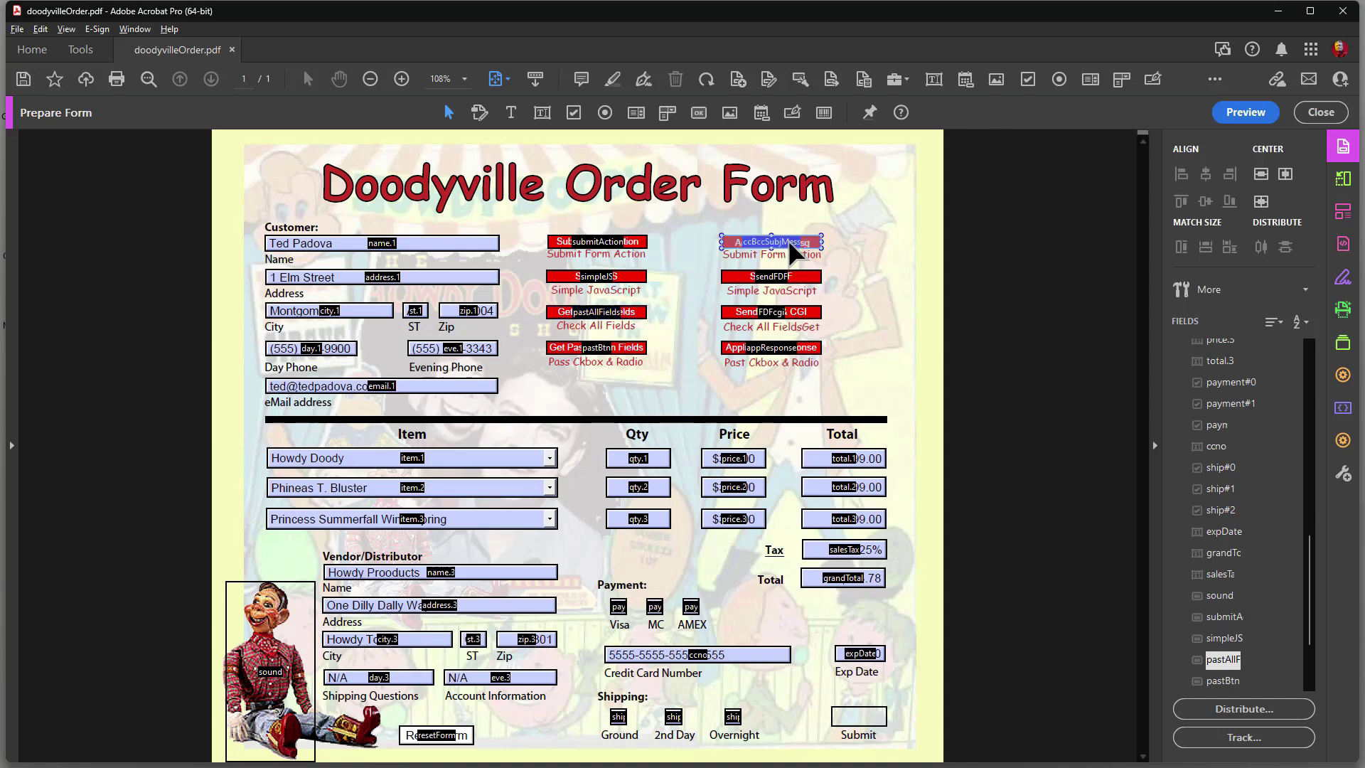
double_click(791, 244)
click(650, 575)
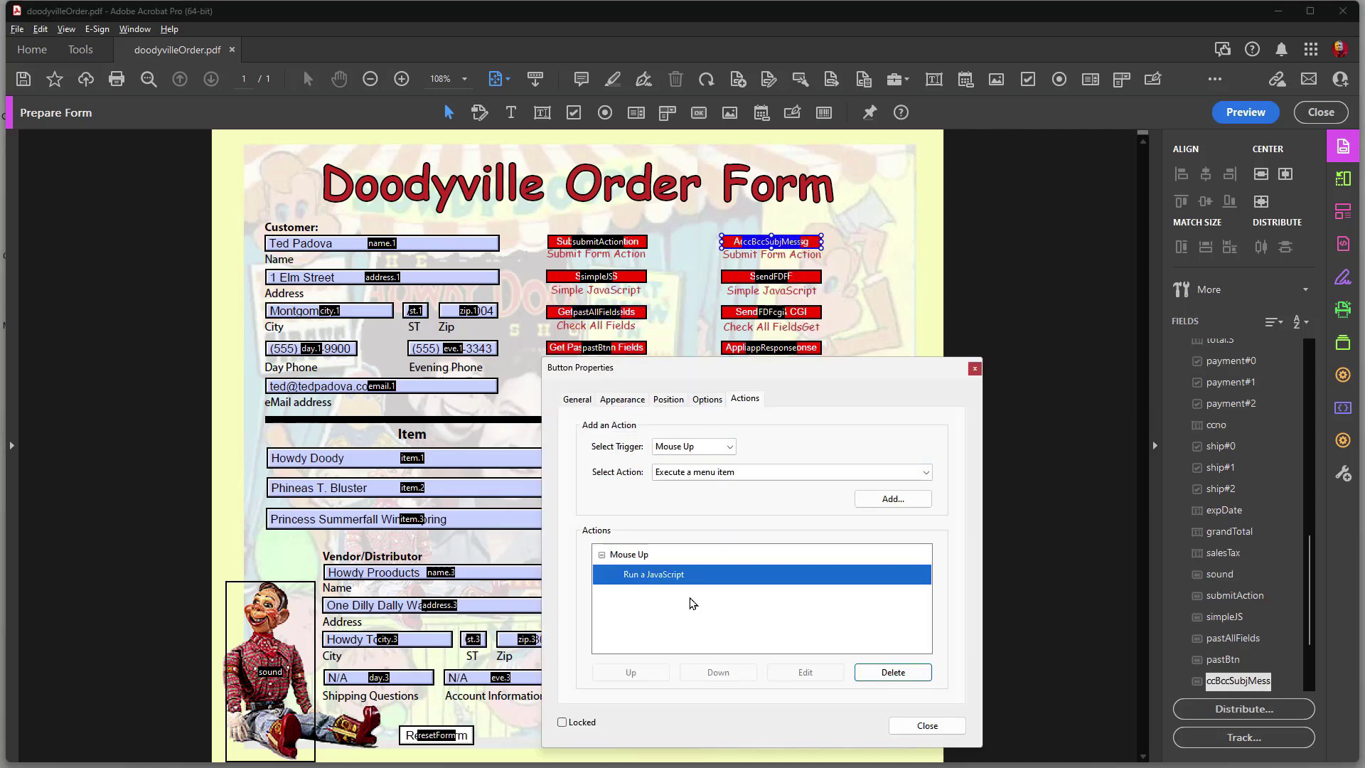
click(811, 673)
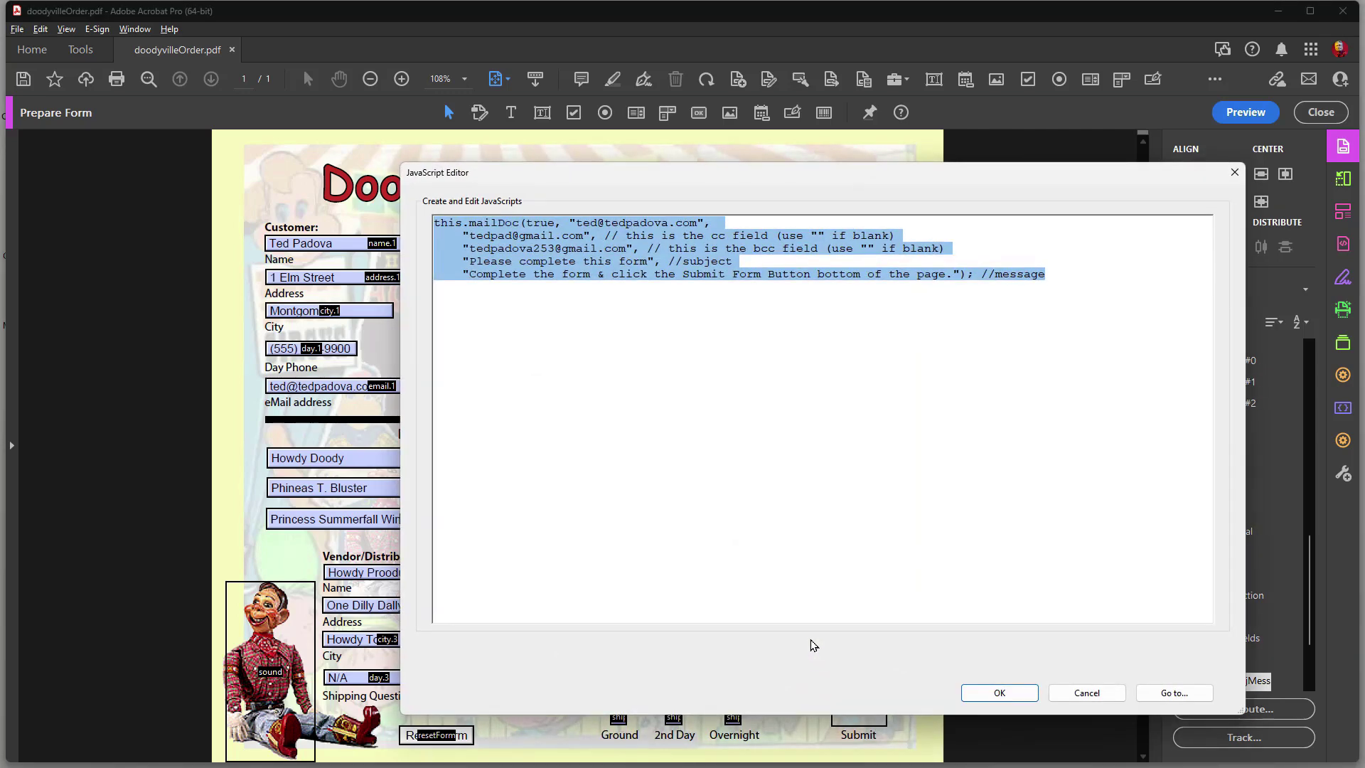
drag(786, 183, 1014, 205)
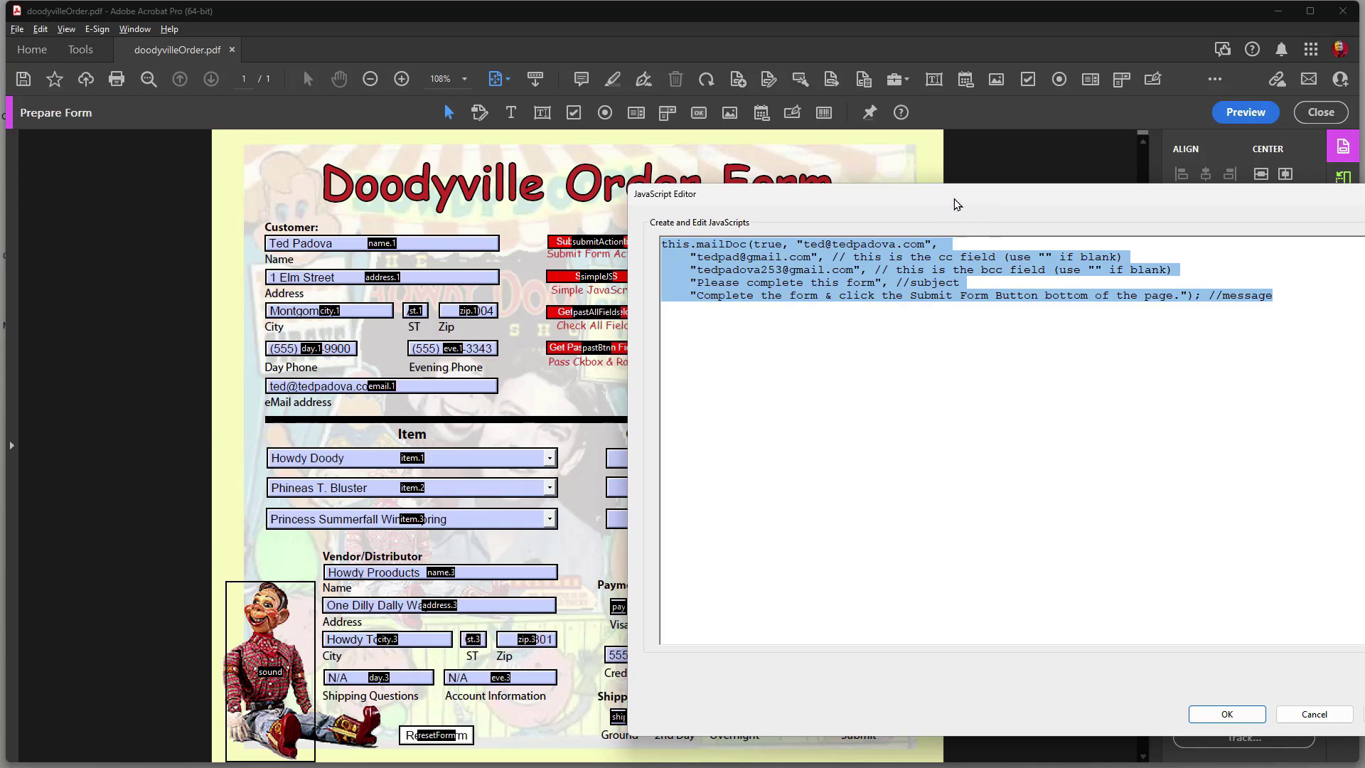
drag(956, 205, 713, 200)
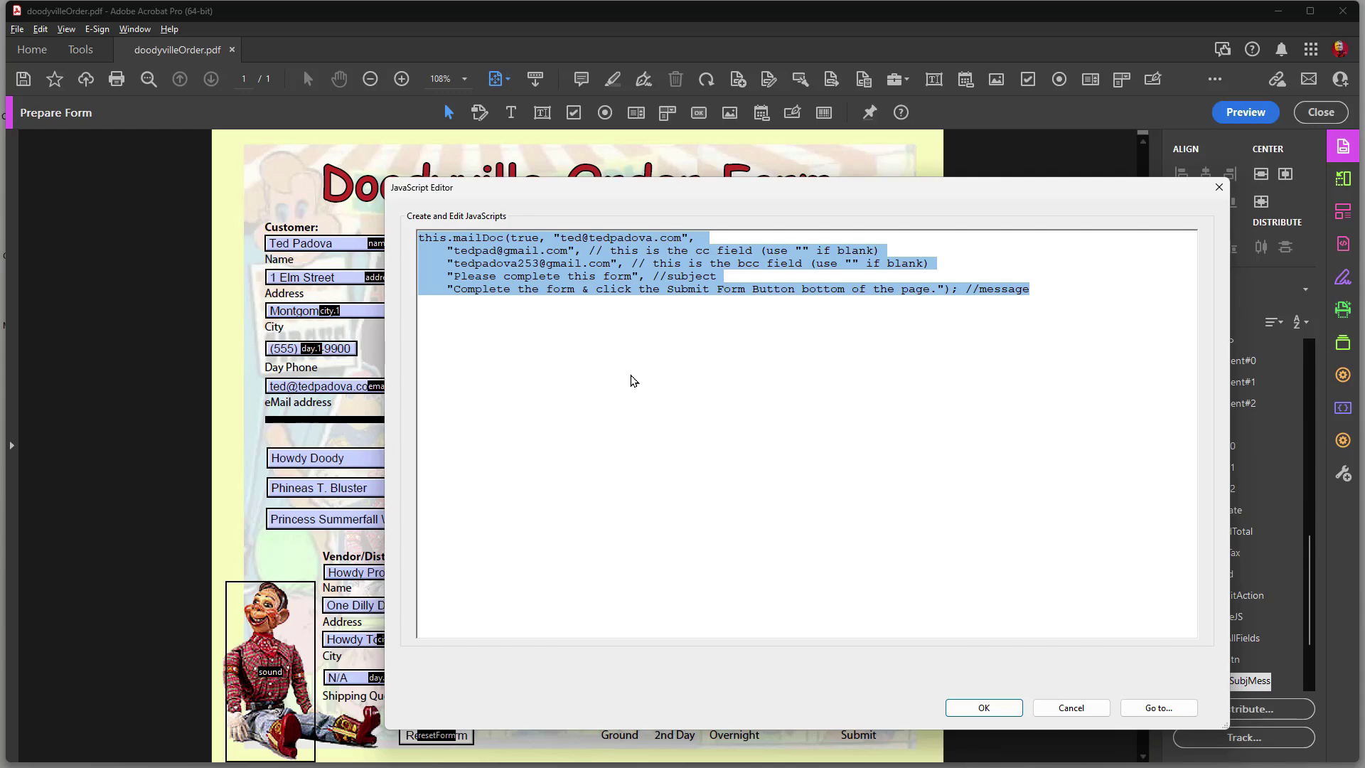
click(1071, 708)
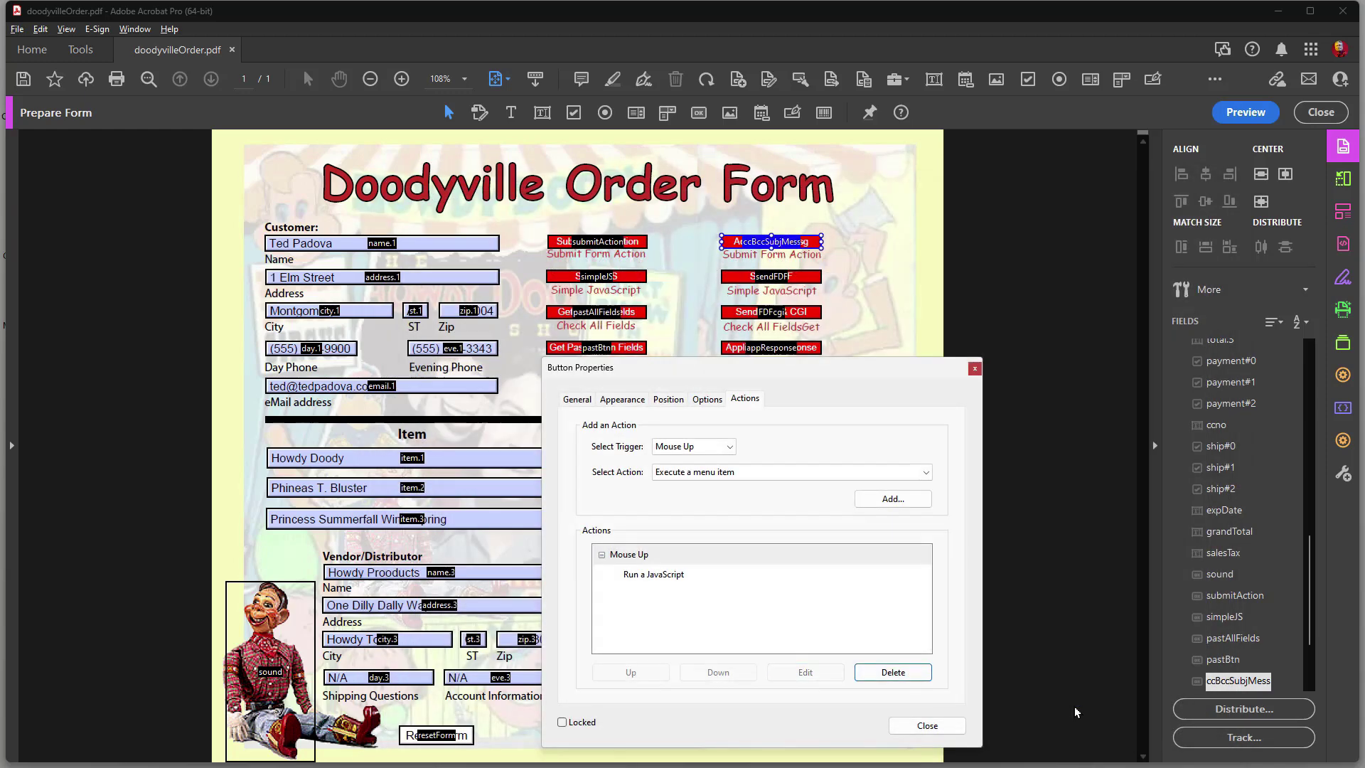
- Review the Send FDF button's submitForm mailto script without changes, then close its Button Properties
click(760, 277)
click(800, 573)
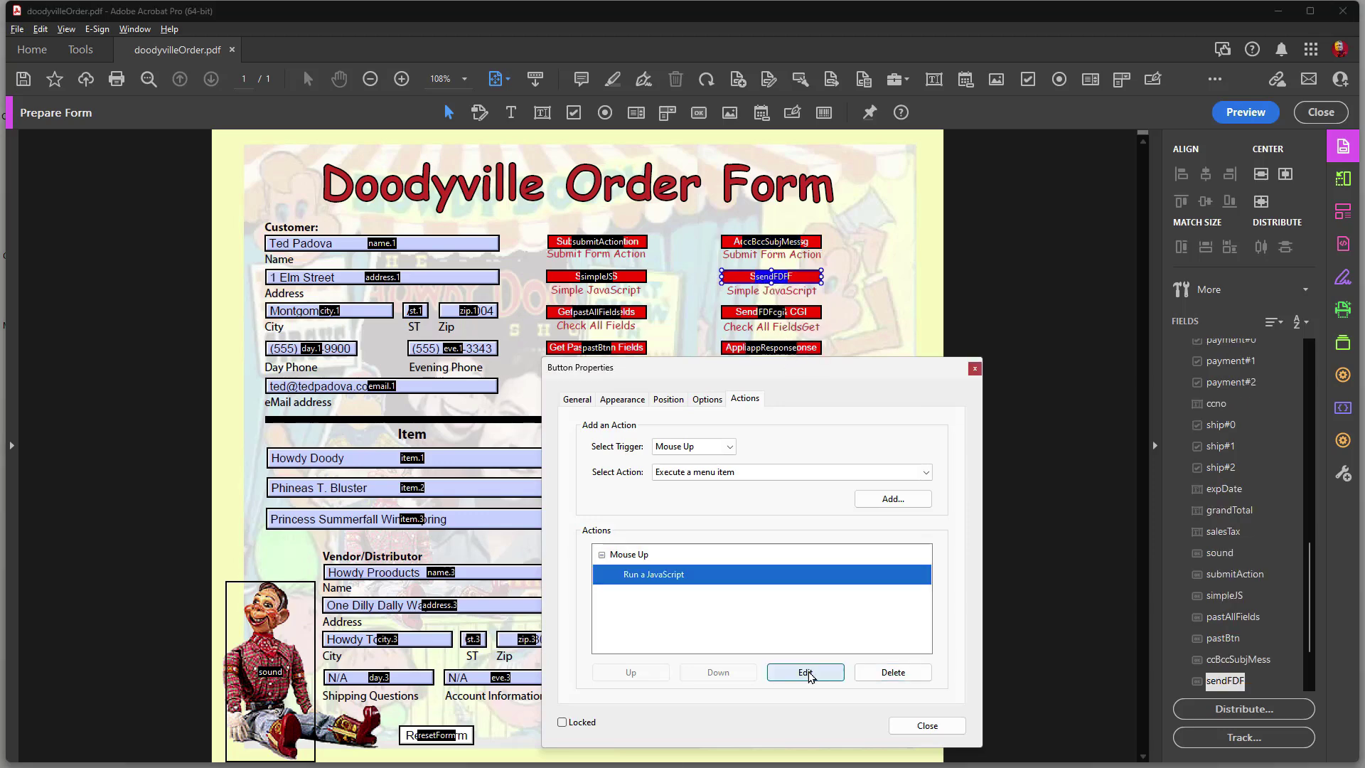
click(804, 672)
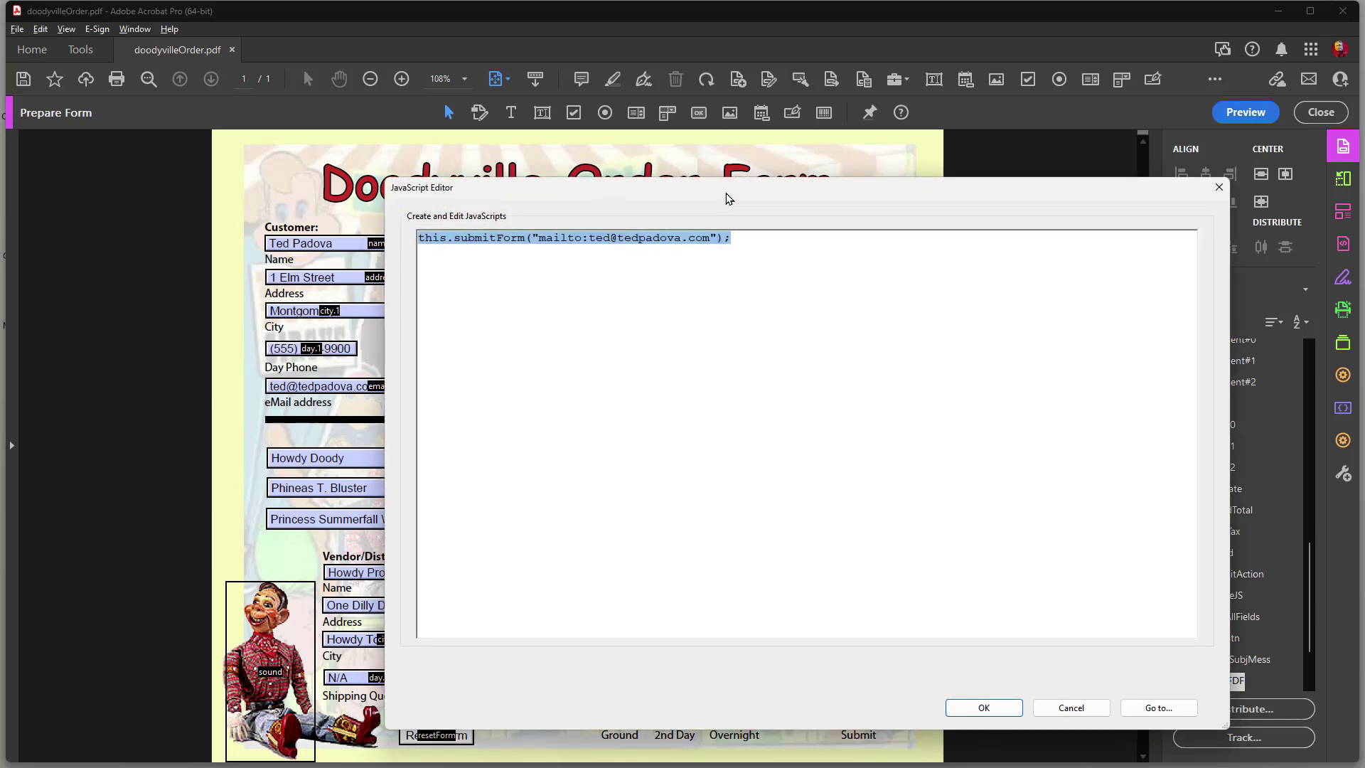
drag(727, 198, 912, 302)
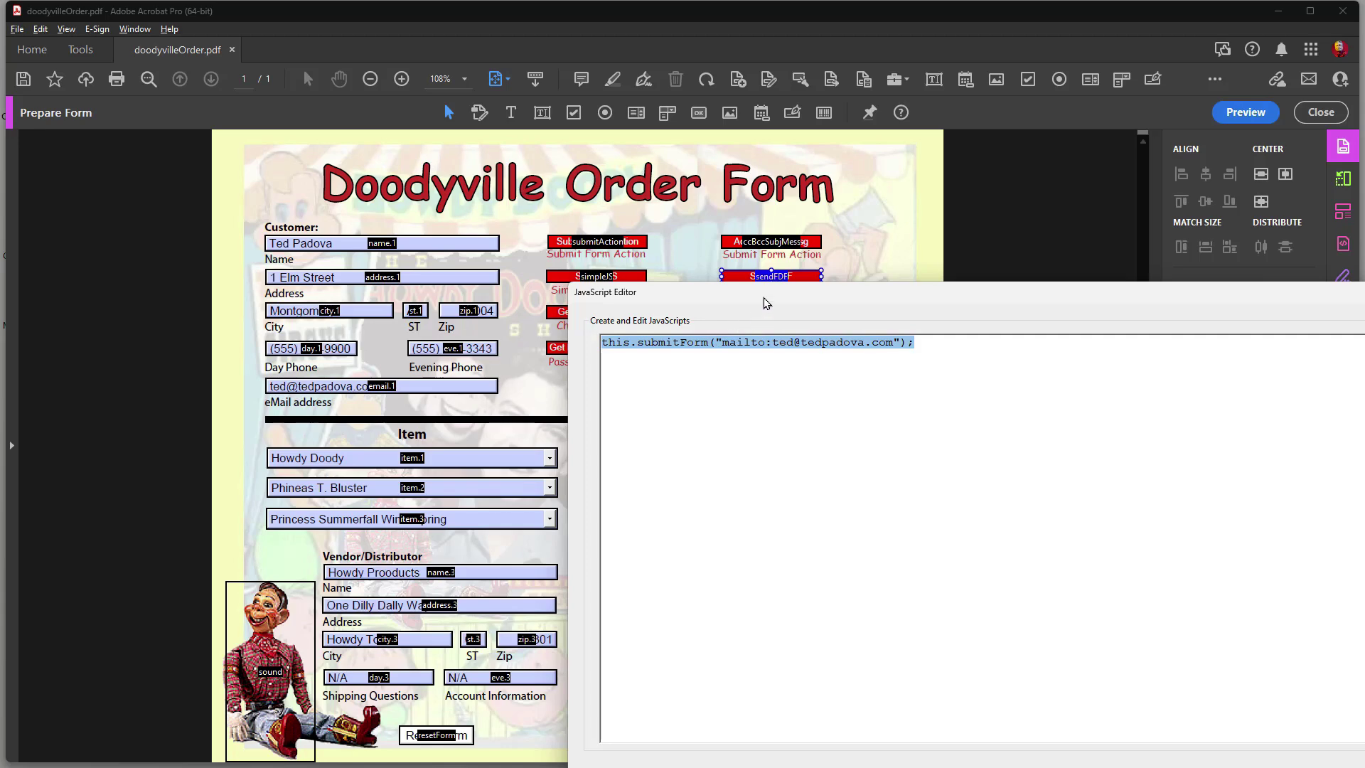
drag(761, 299, 519, 108)
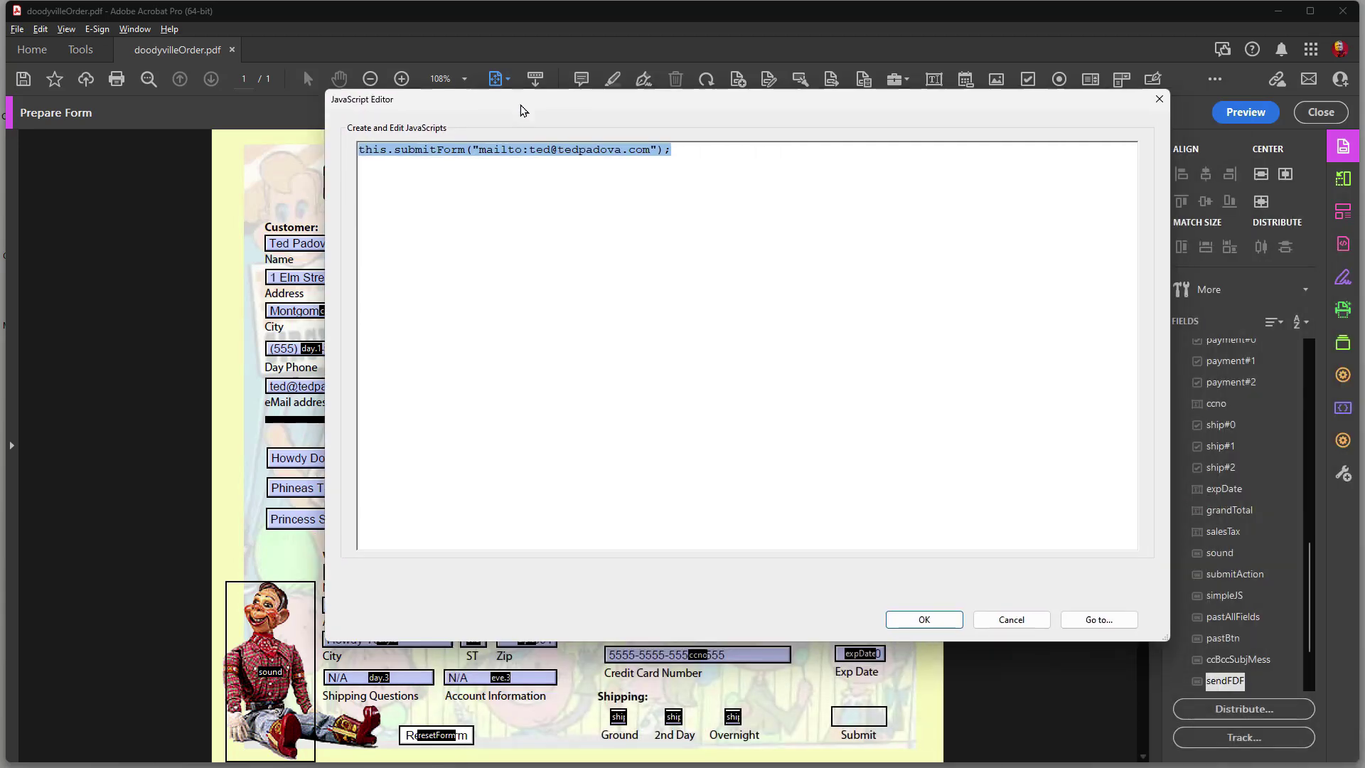
click(1011, 619)
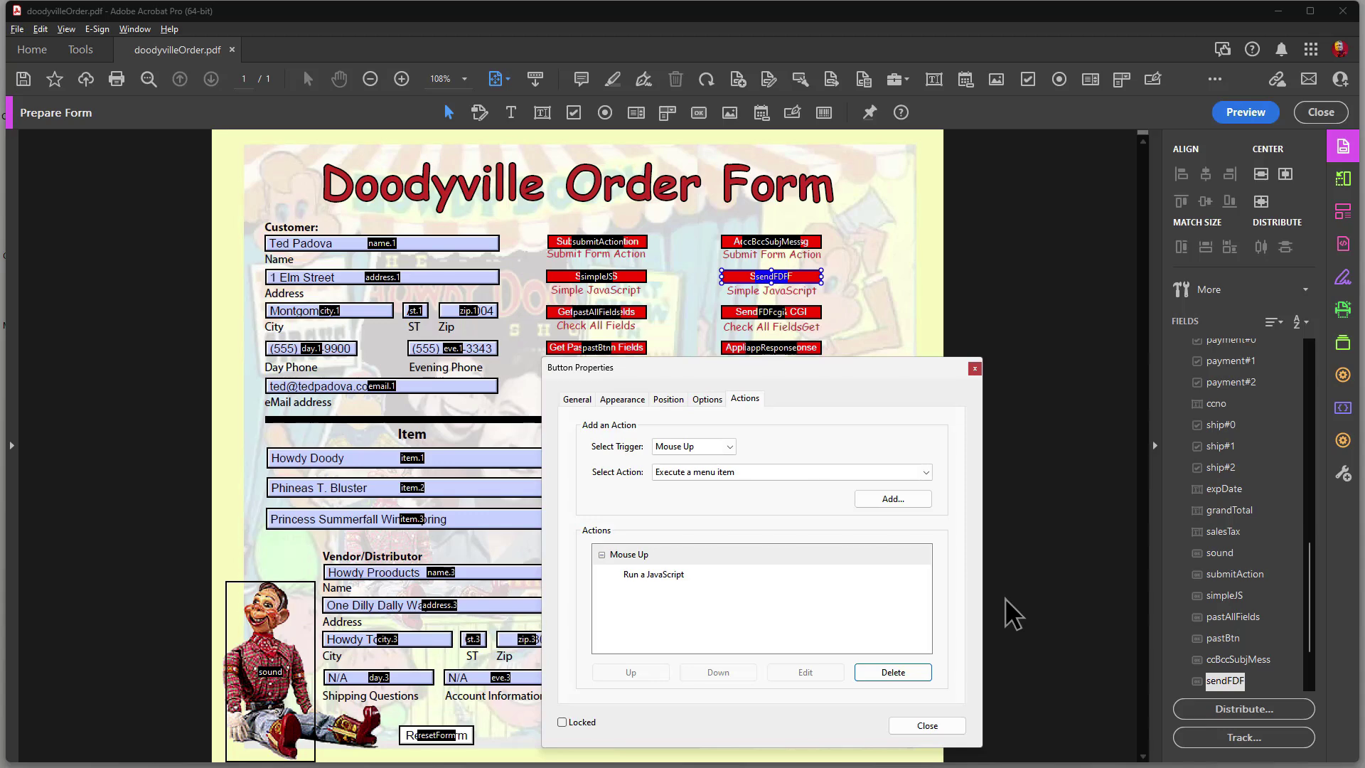
click(974, 366)
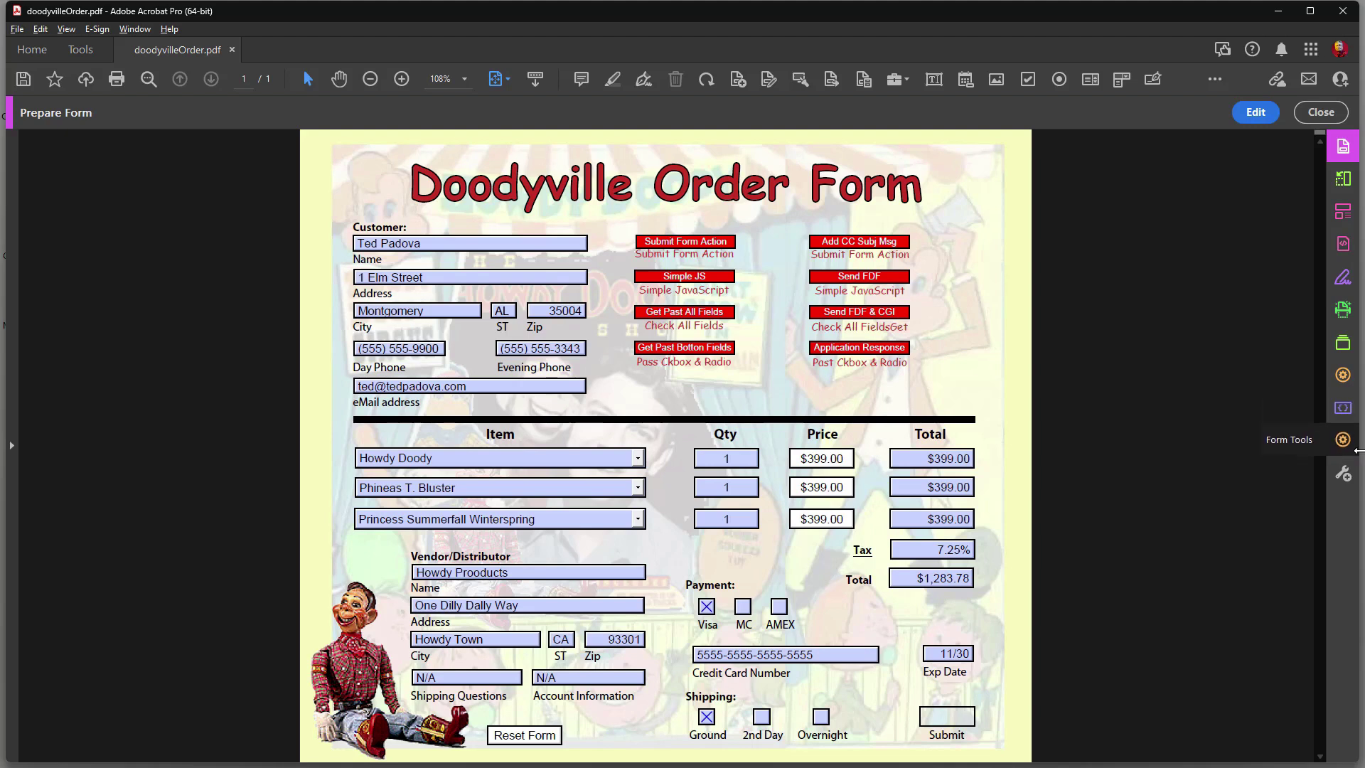
- Open Form Tools and More Form Options, dismiss them, and return to normal document view
click(1342, 440)
click(1272, 461)
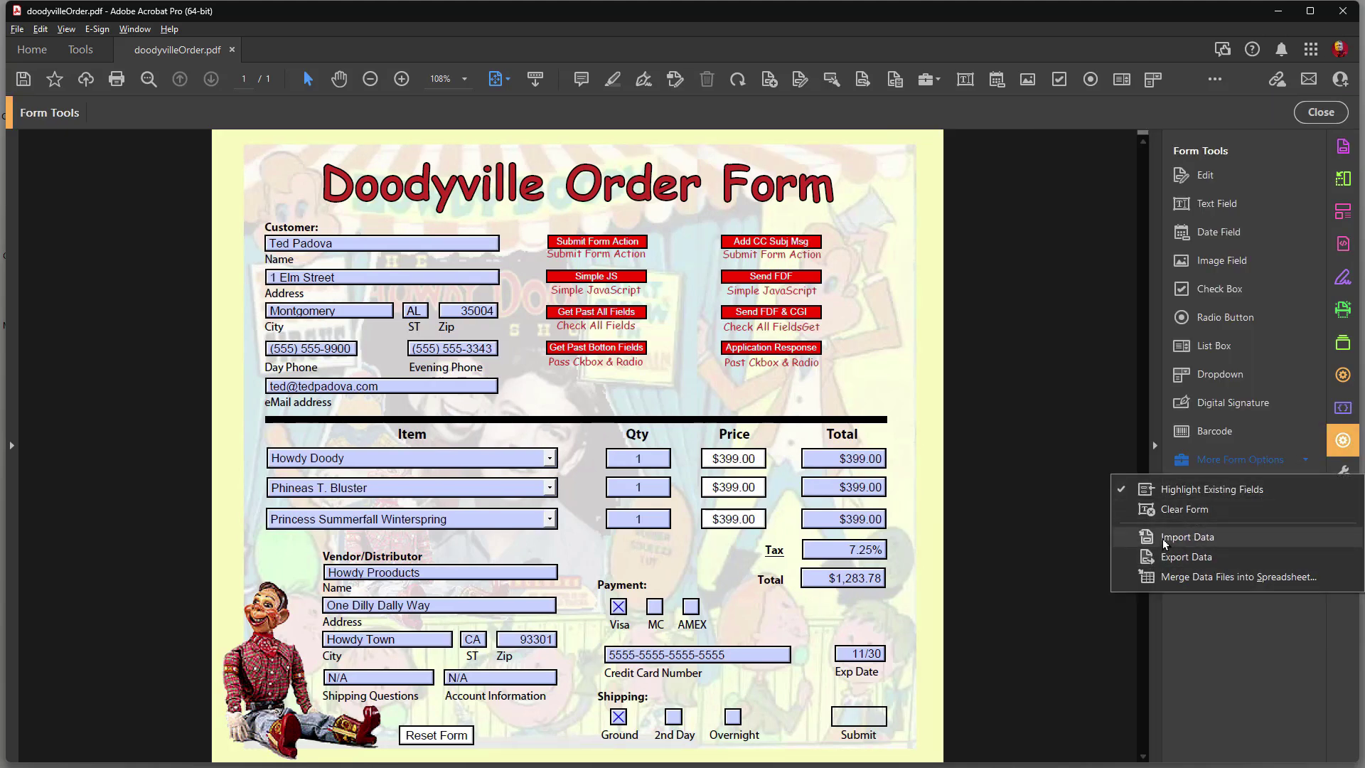
click(1087, 351)
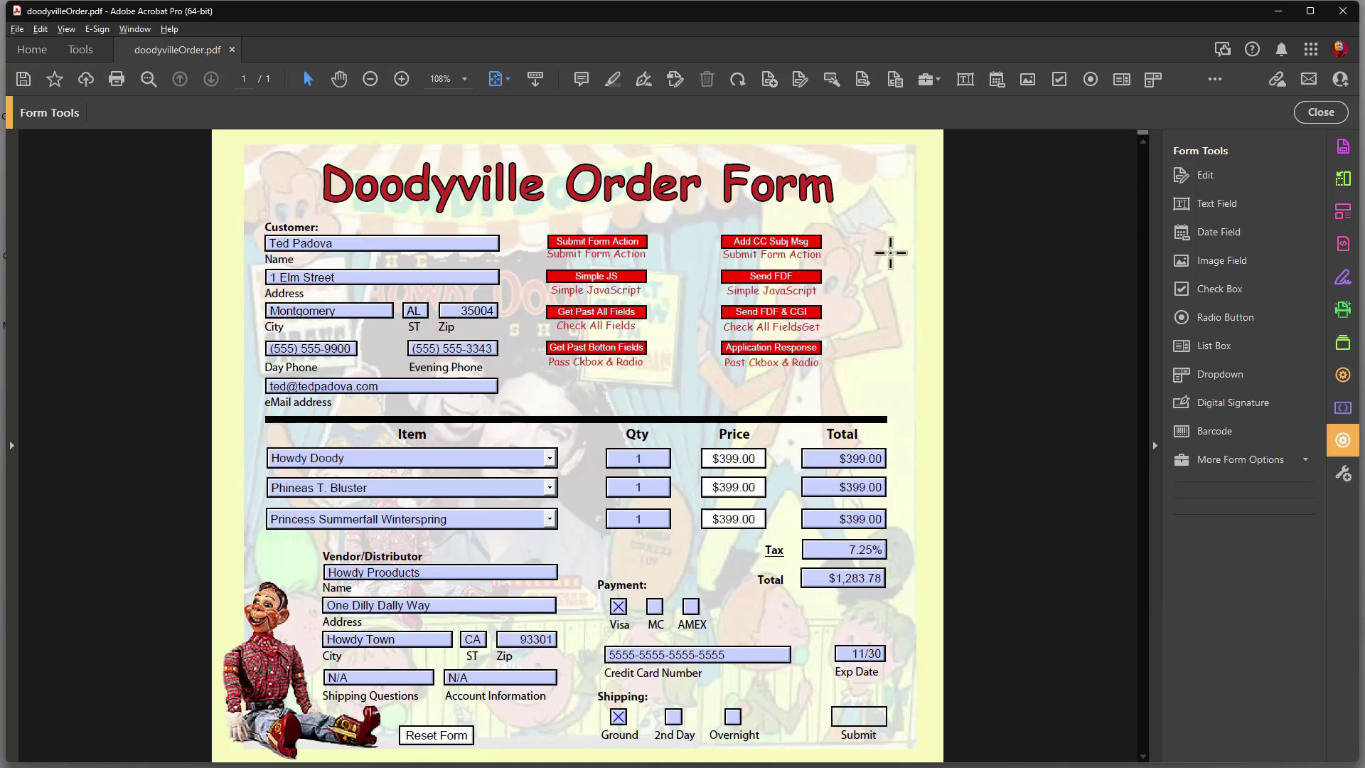
click(1322, 117)
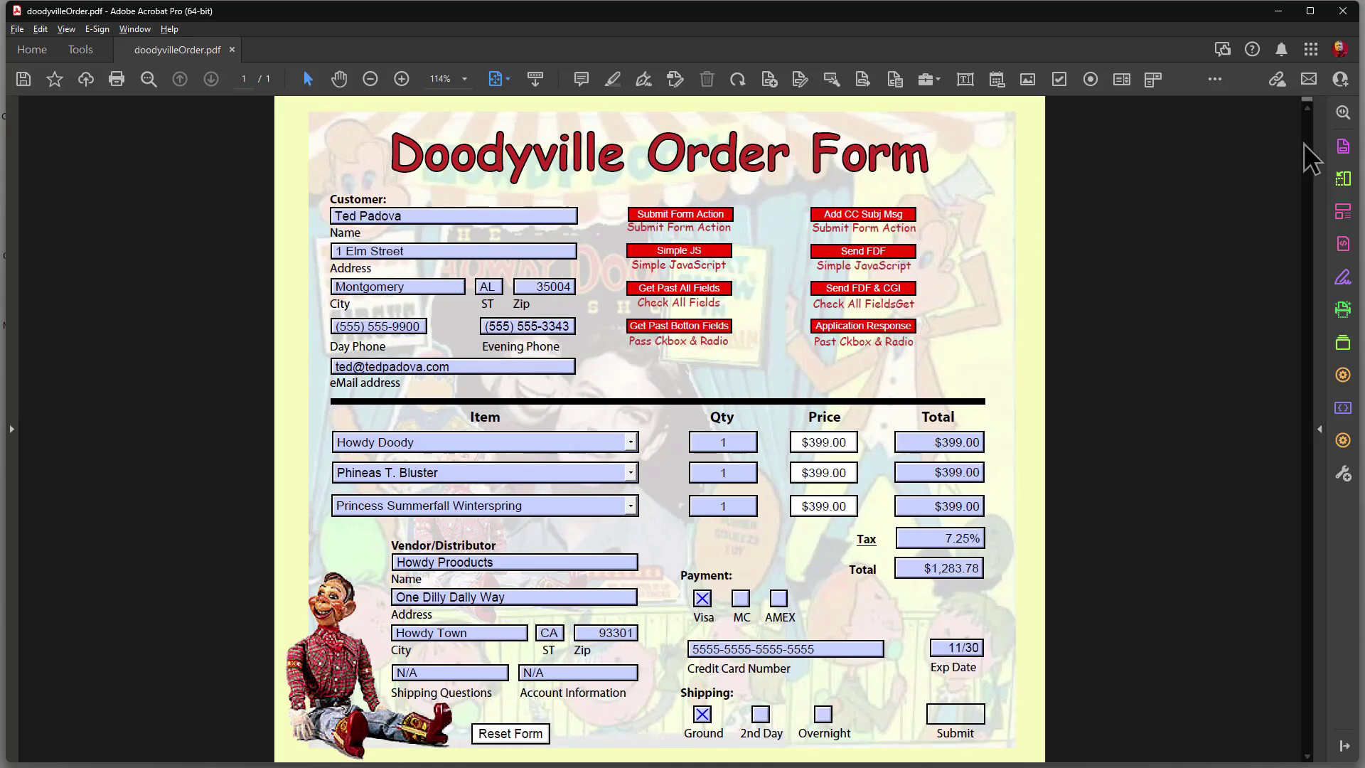
- In Prepare Form, open the Send FDF & CGI button's submitForm script sending name, id and score as FDF
click(1343, 146)
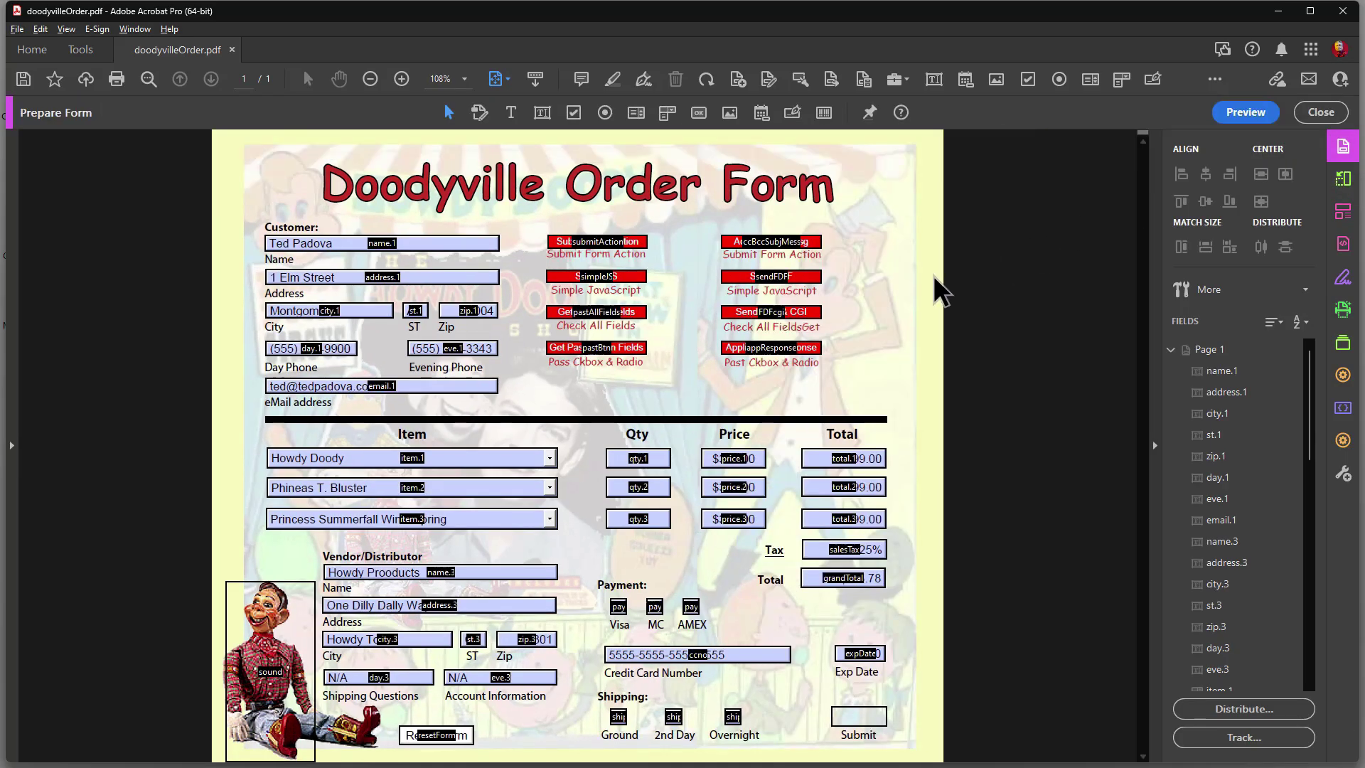
click(792, 319)
double_click(789, 319)
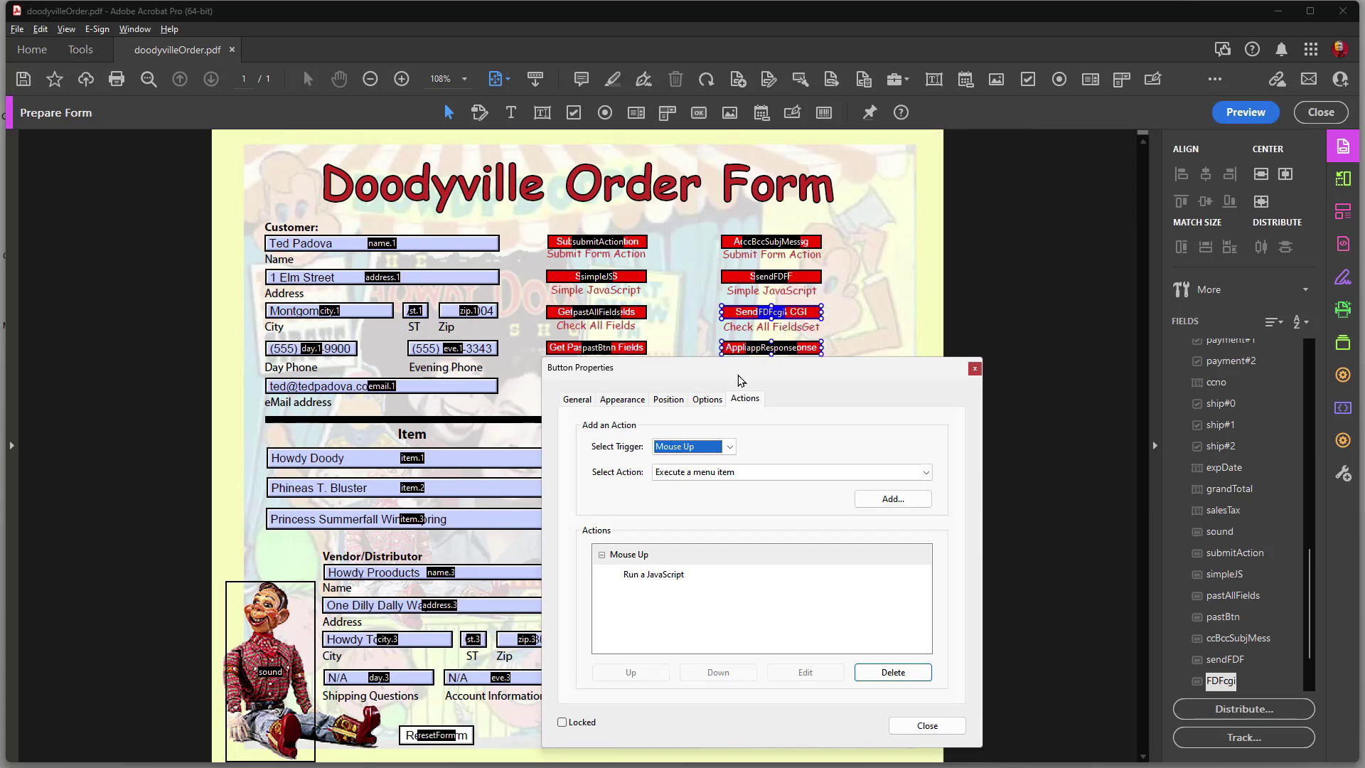
click(651, 575)
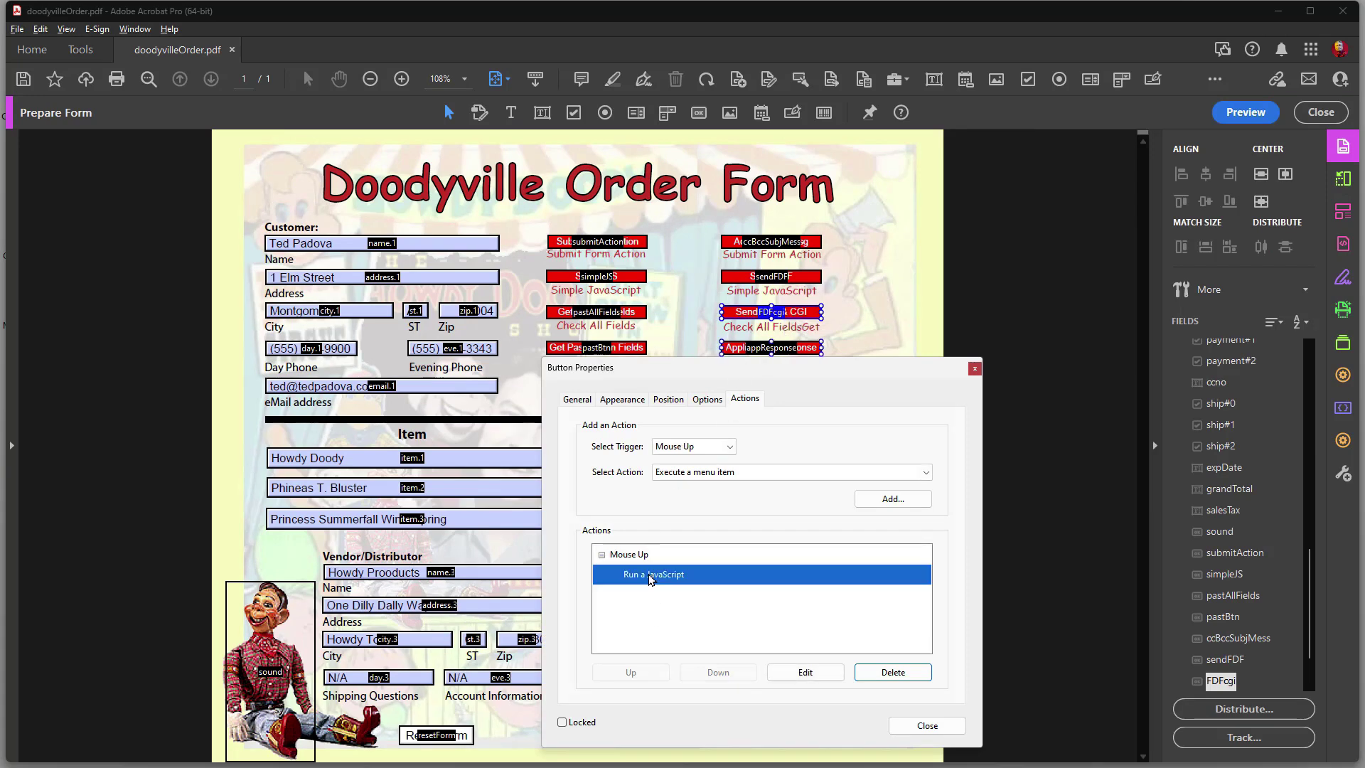
click(806, 672)
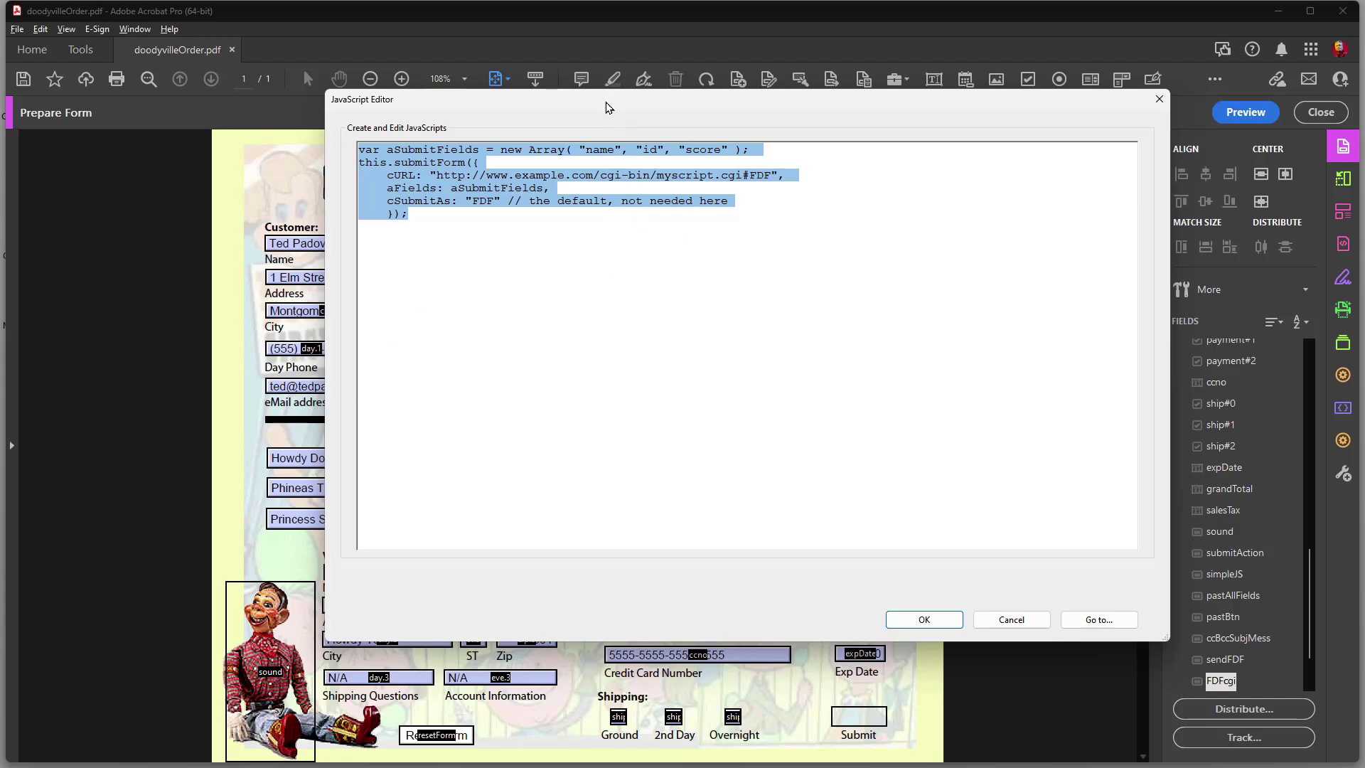
drag(603, 100, 860, 239)
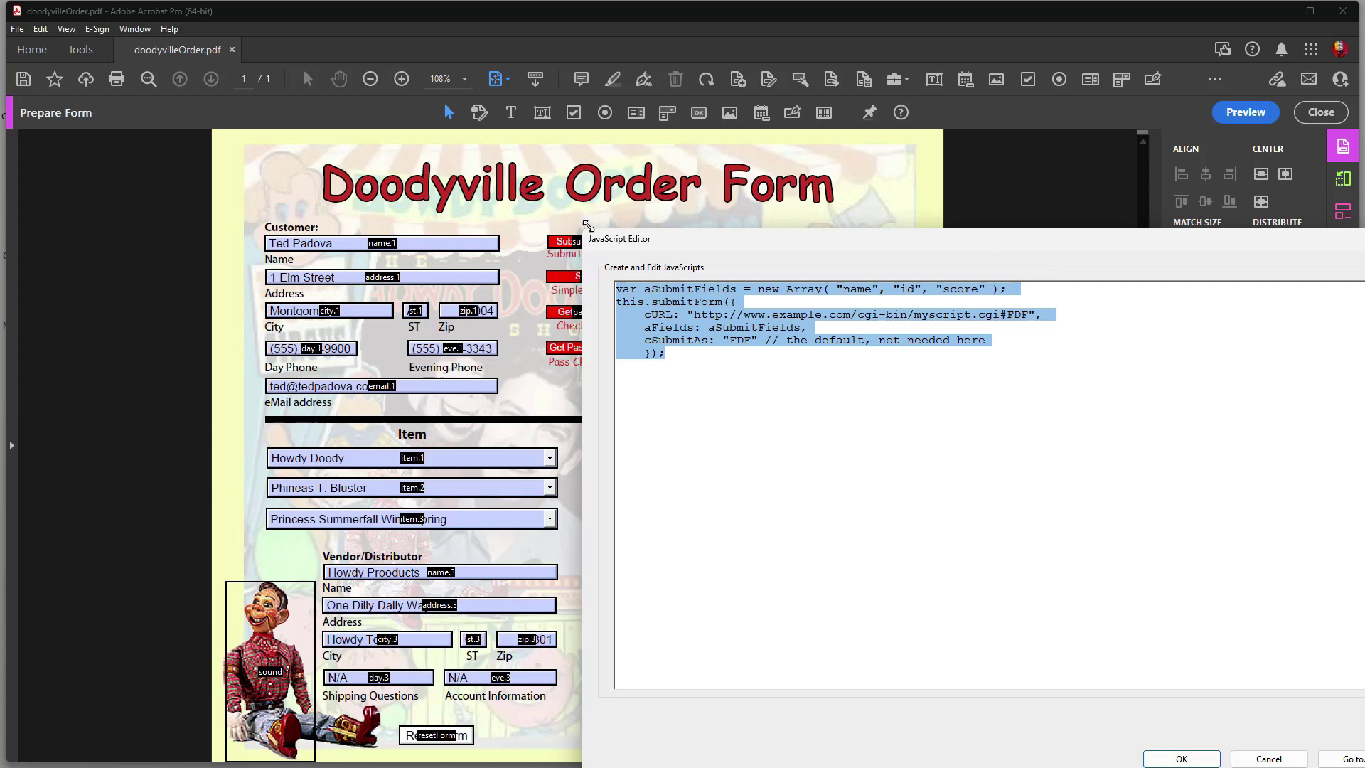
drag(912, 245, 768, 171)
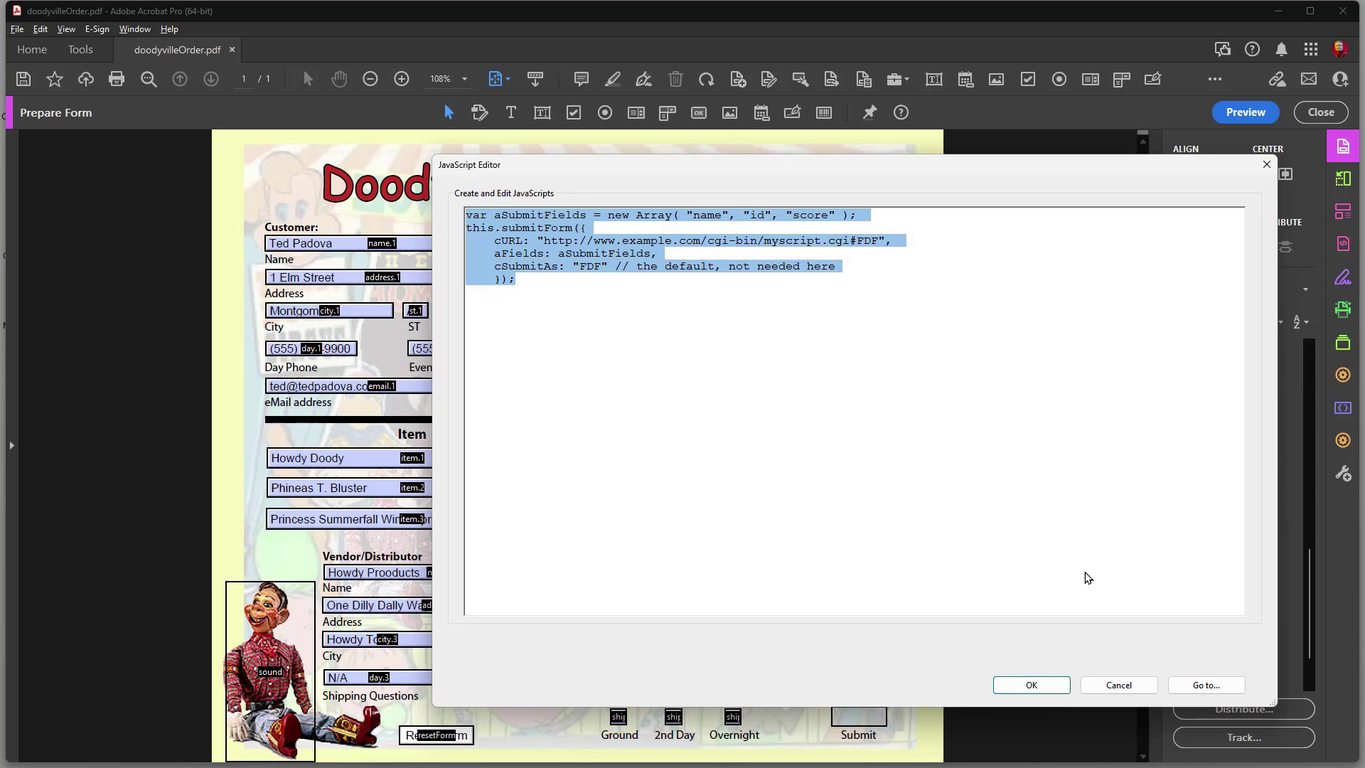
- Close the FDFcgi script, then review the appResponse button's app.response and mailDoc script unchanged and close its properties
click(1121, 686)
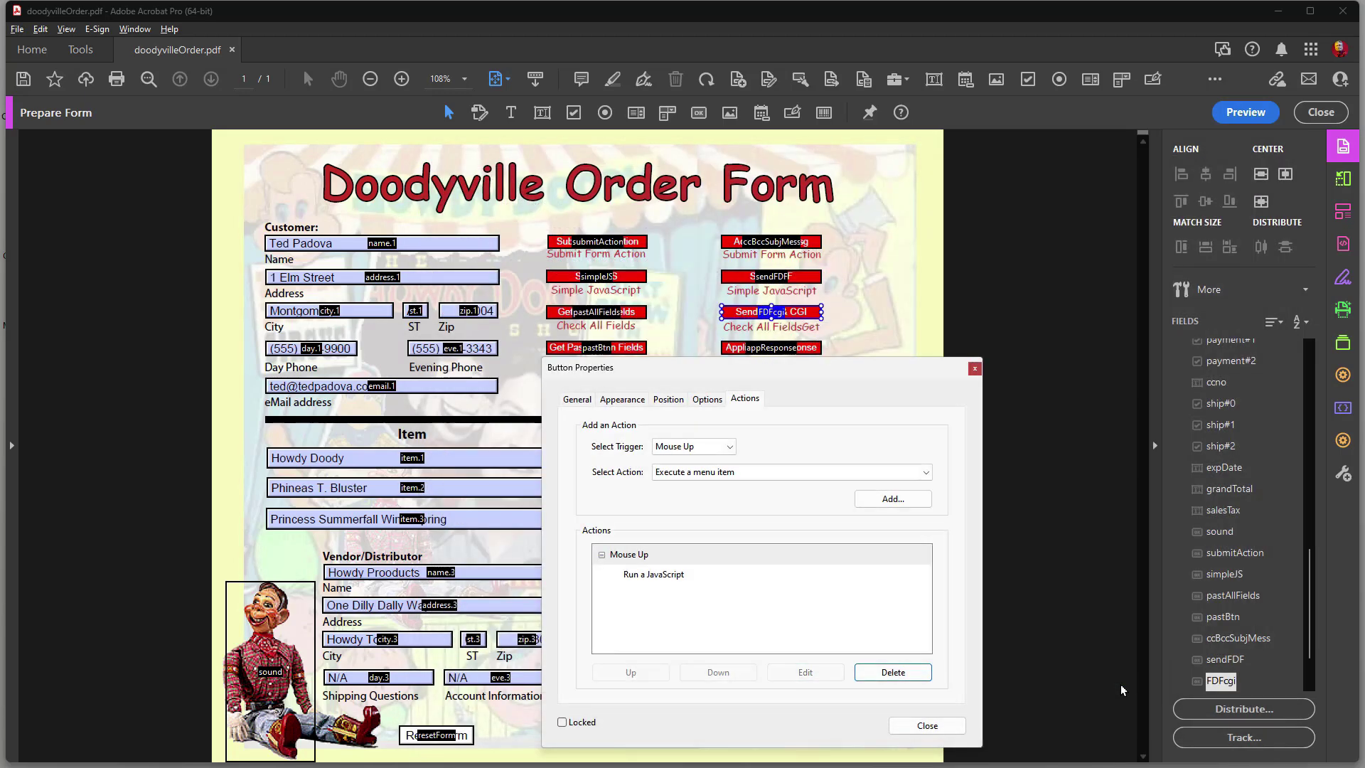
click(779, 351)
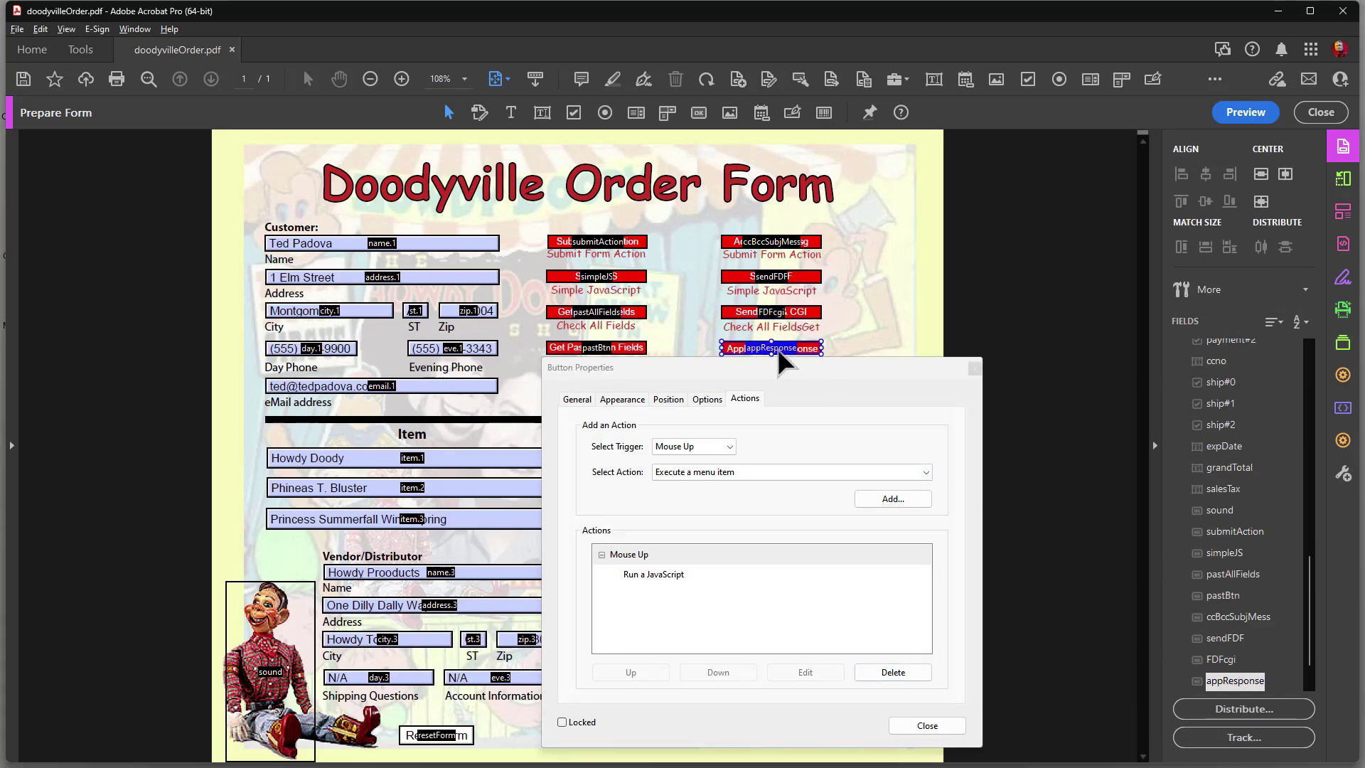
click(659, 573)
click(804, 672)
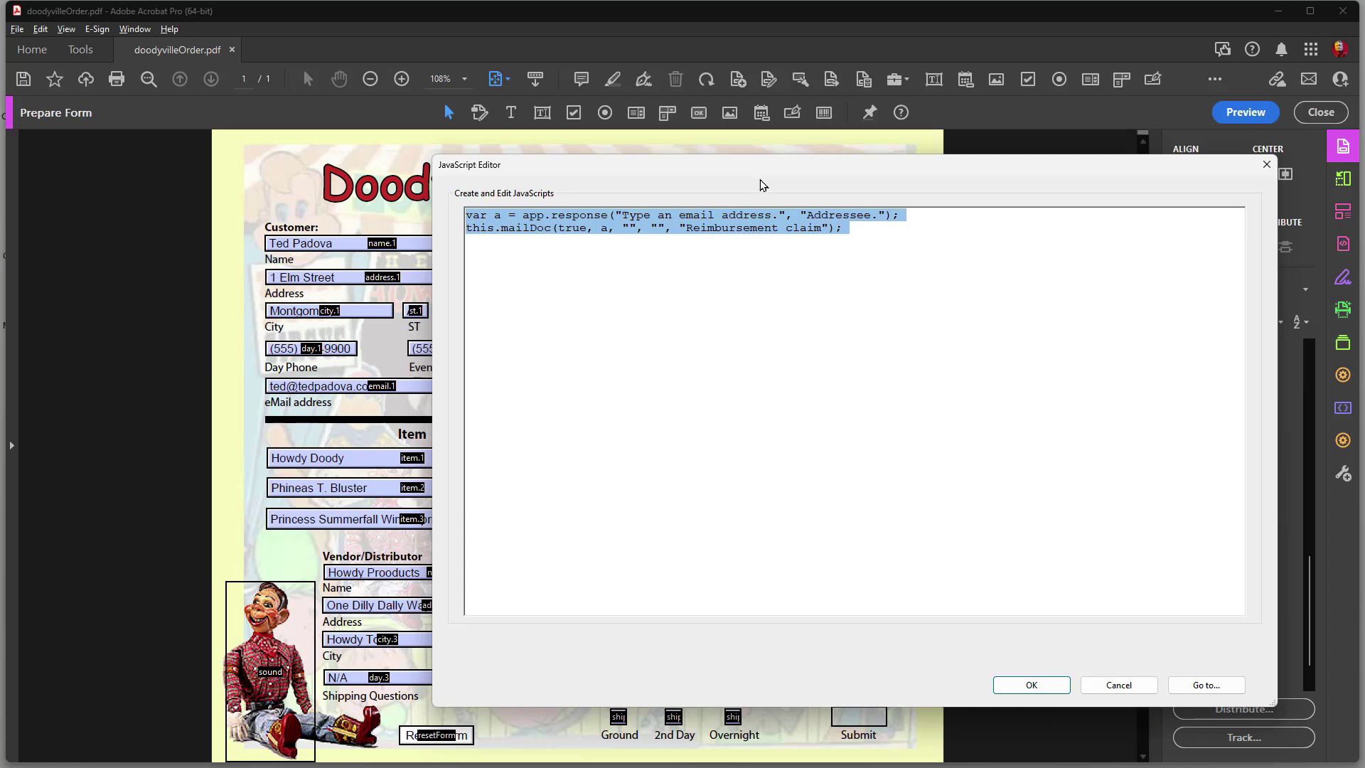
drag(762, 184, 793, 250)
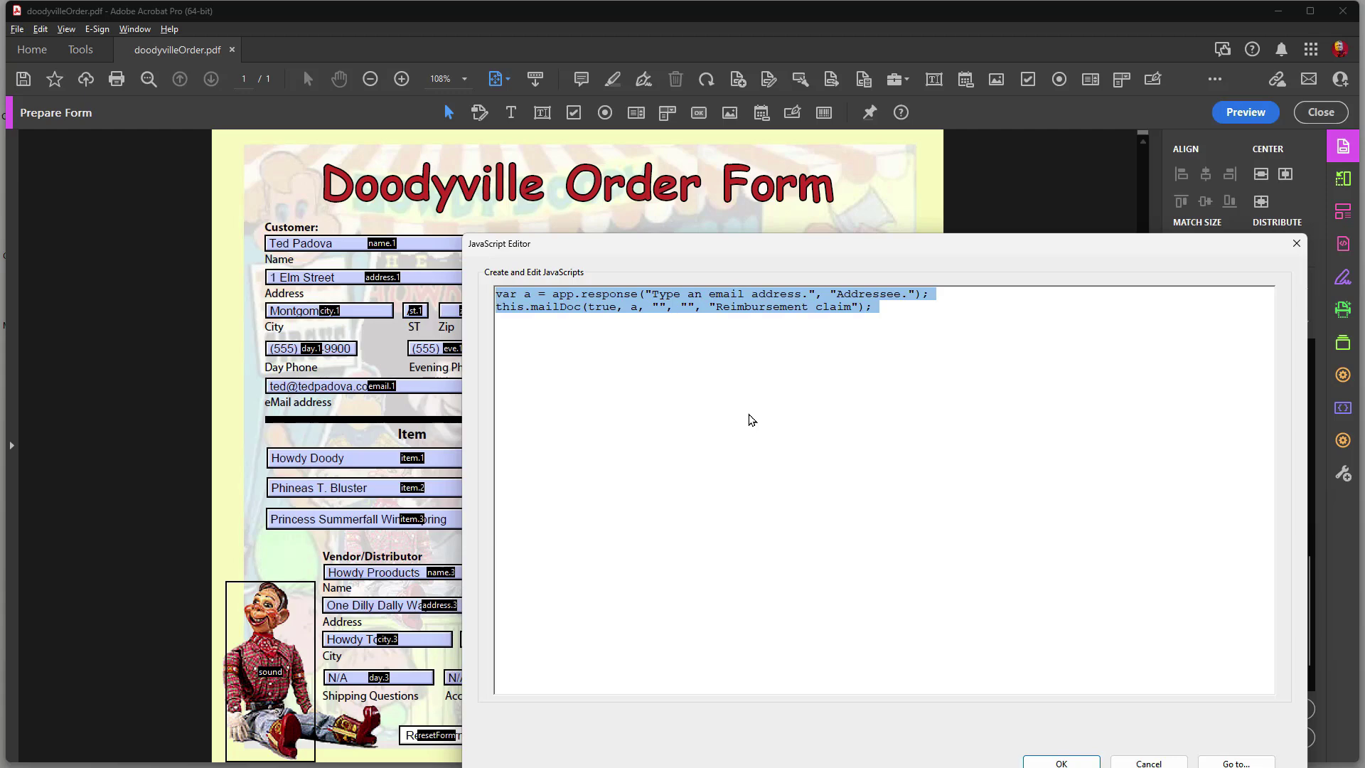
drag(758, 257, 610, 132)
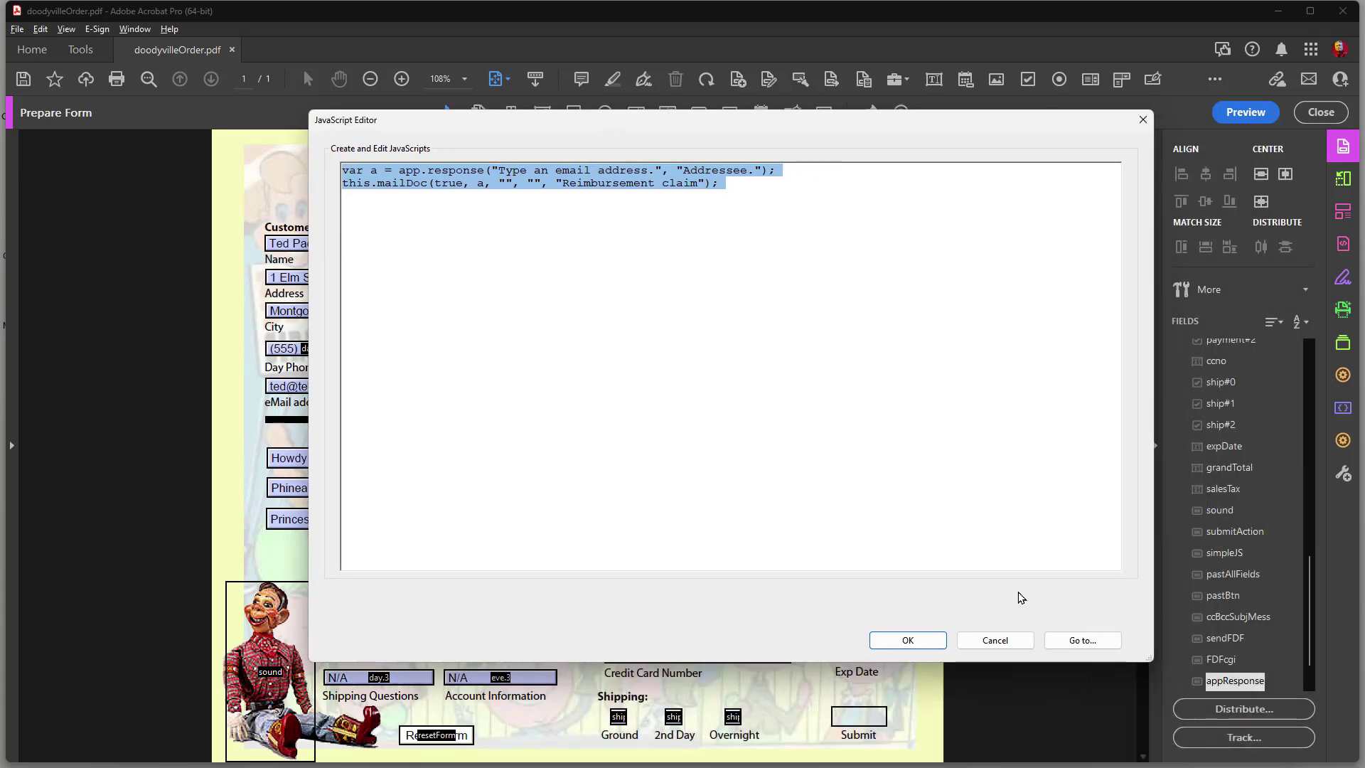
click(994, 641)
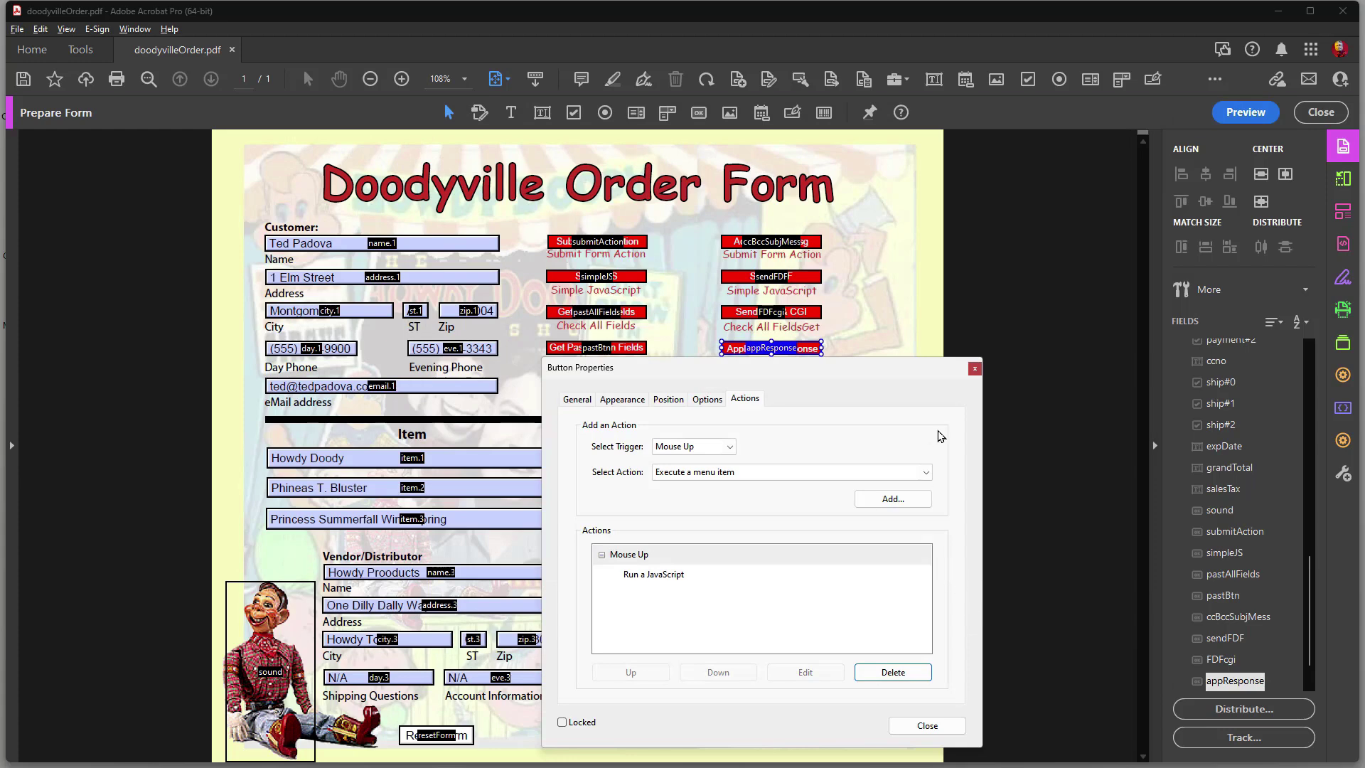
click(975, 366)
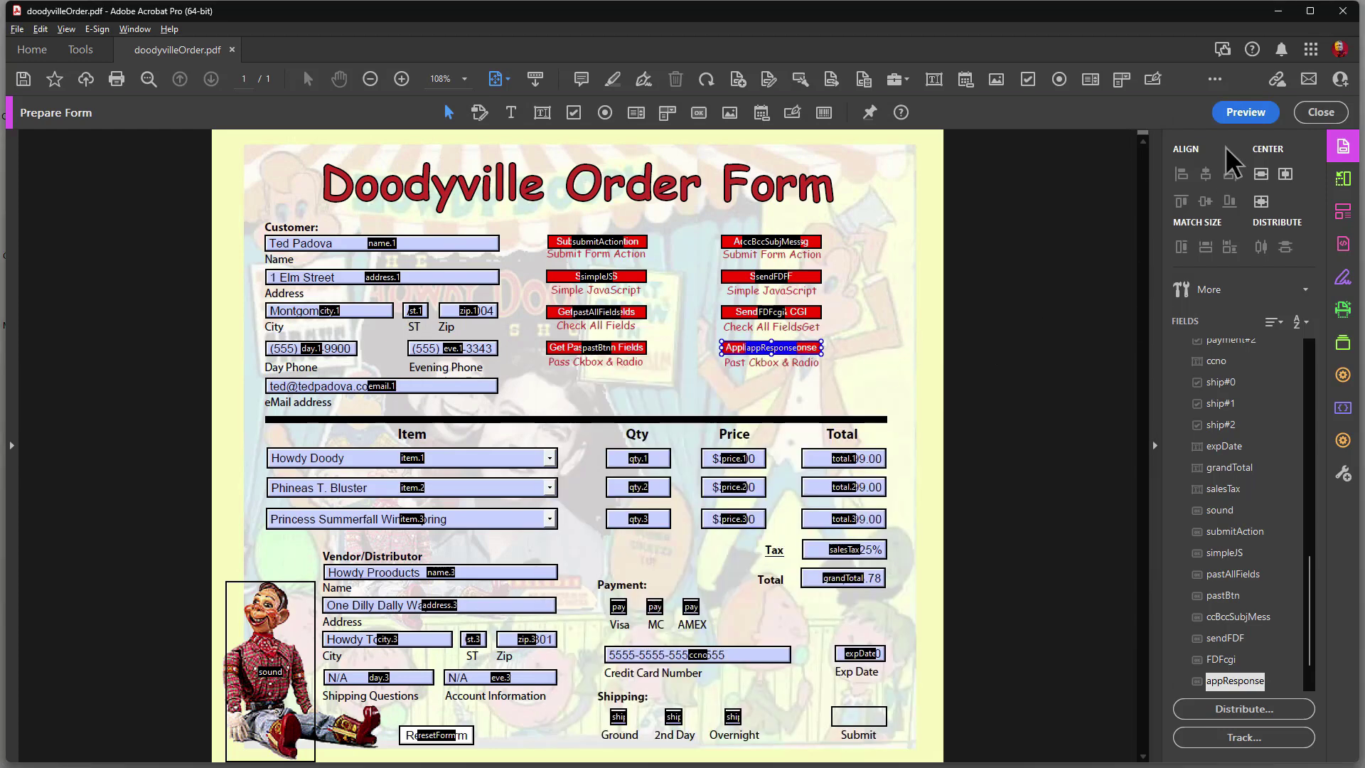
- Preview the form and test the Application Response button, dismissing its address prompt and Send Email dialog
click(1244, 113)
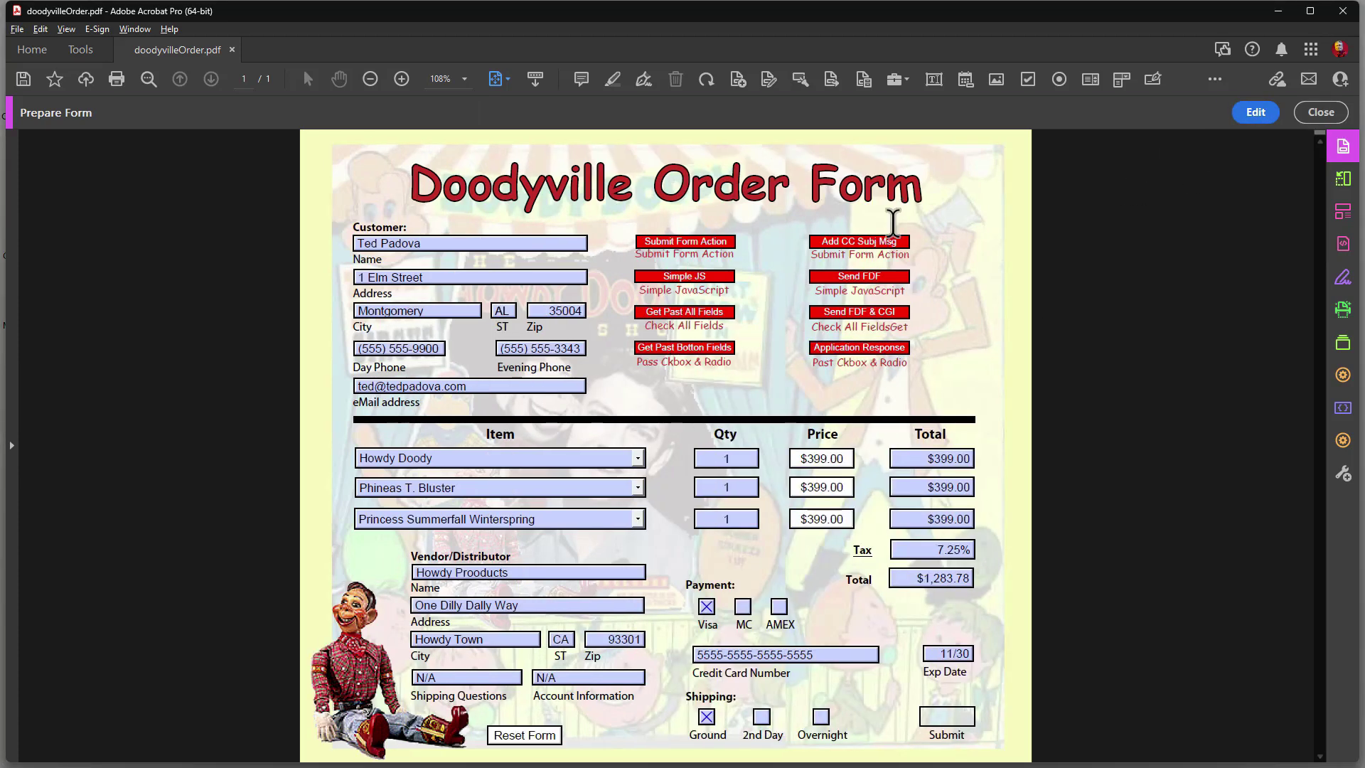
click(849, 361)
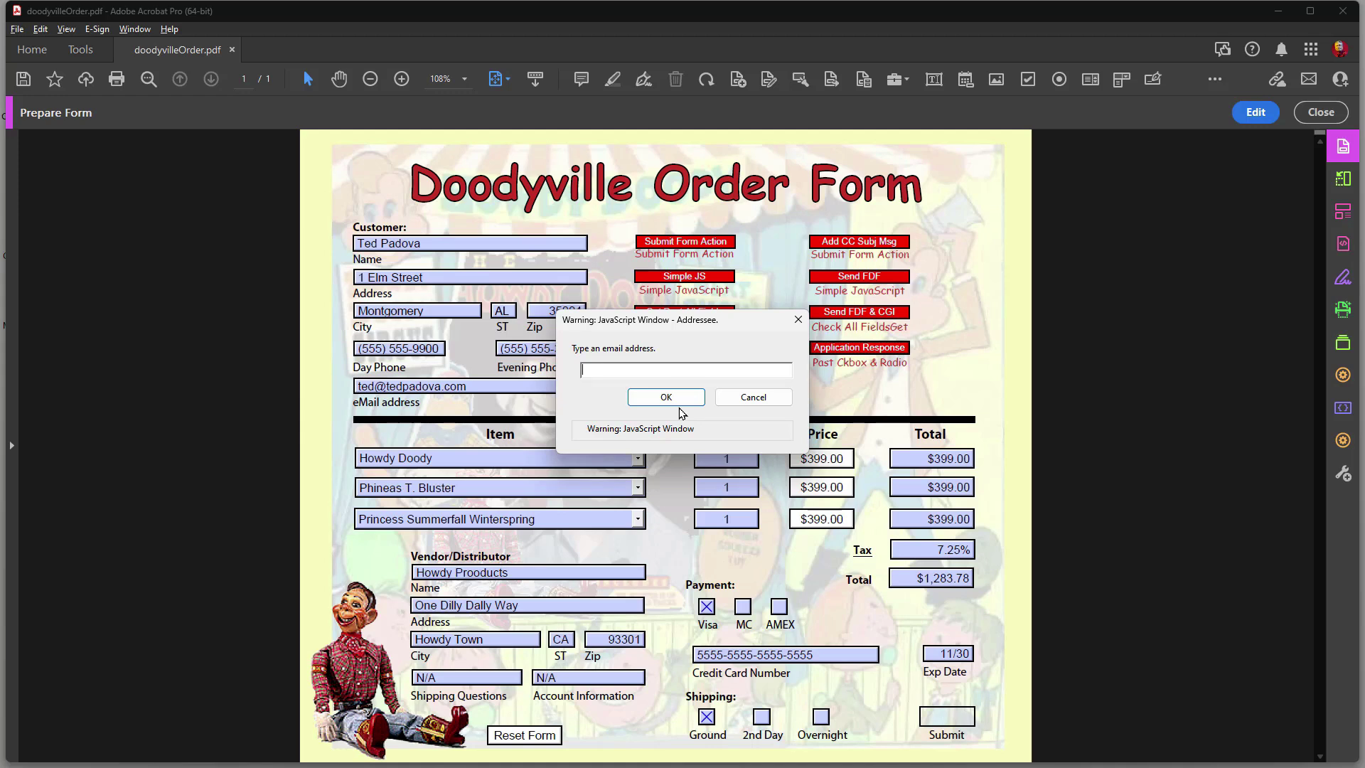
click(754, 398)
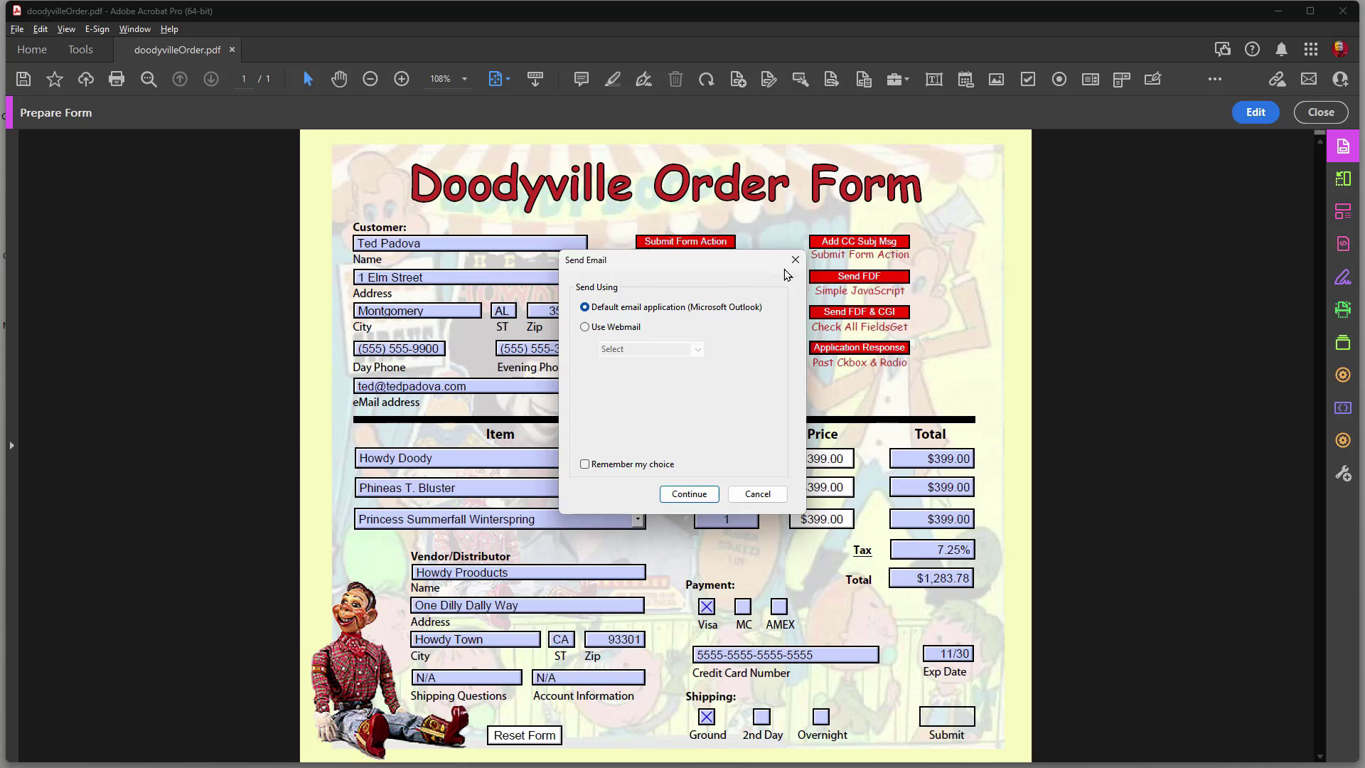
click(796, 260)
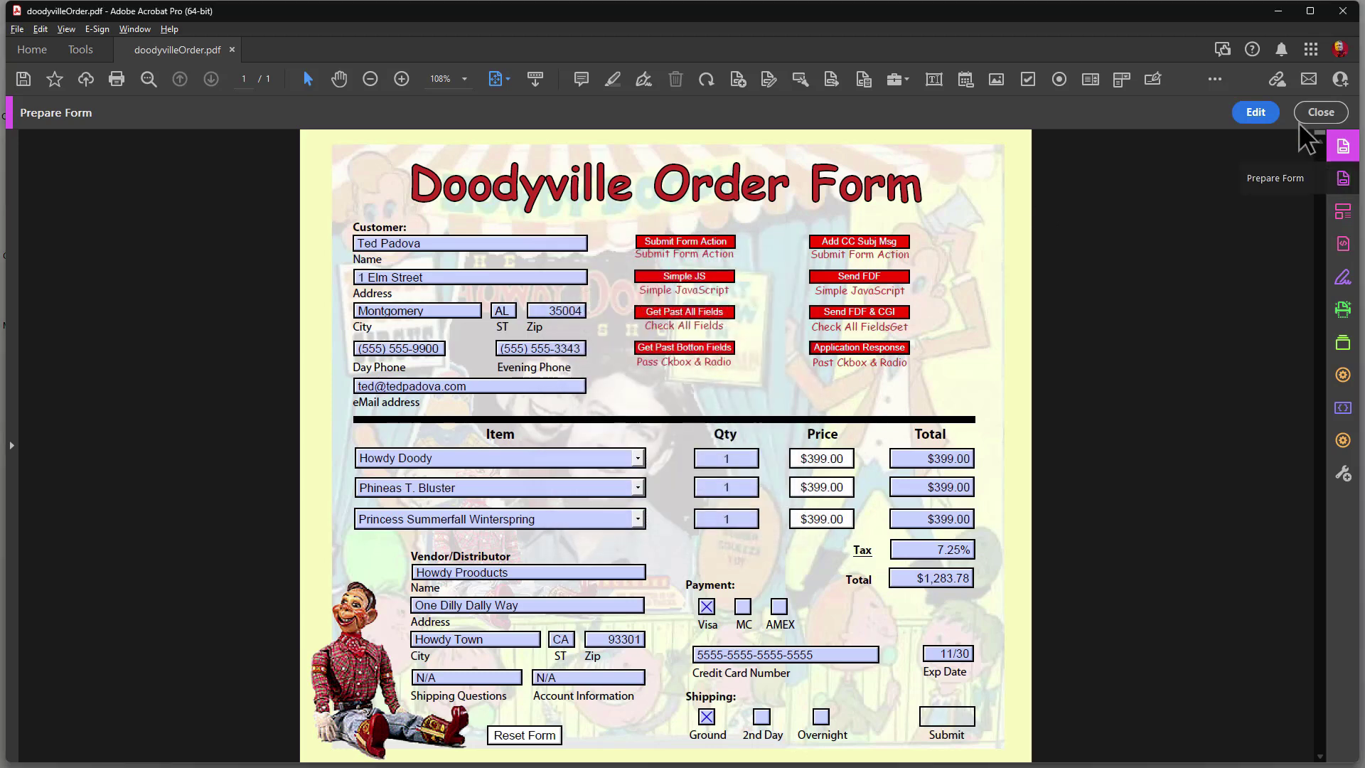
click(1255, 111)
- Re-read the appResponse button's JavaScript action, then close the editor and Button Properties without changes
double_click(742, 348)
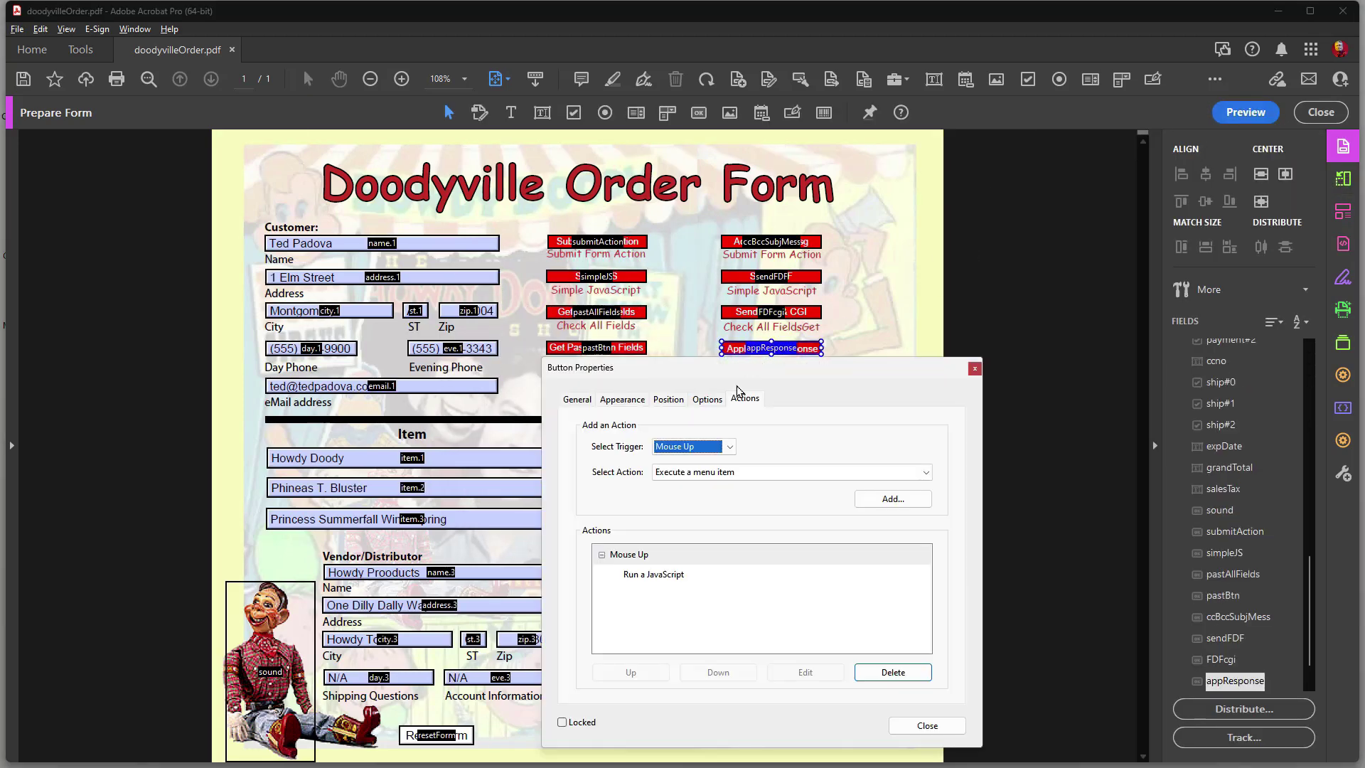
click(657, 574)
click(807, 673)
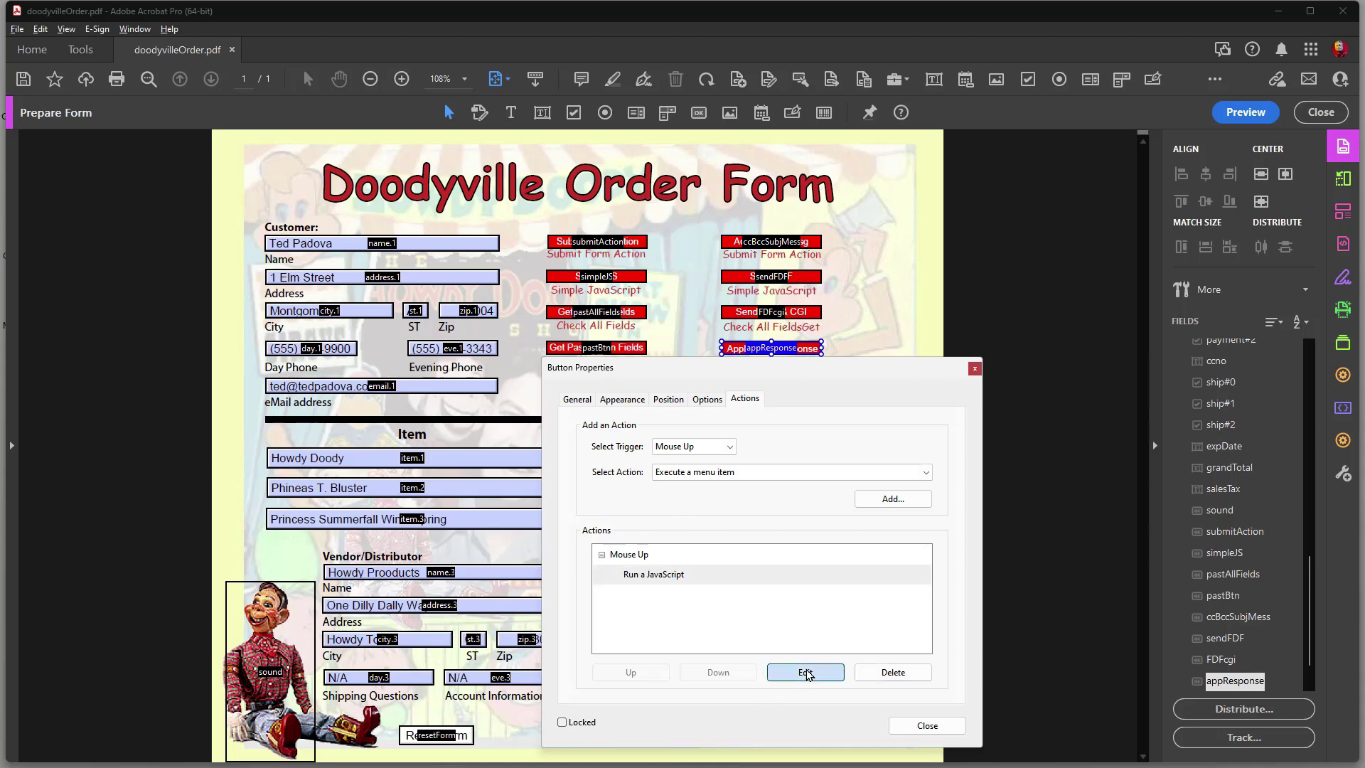
click(766, 188)
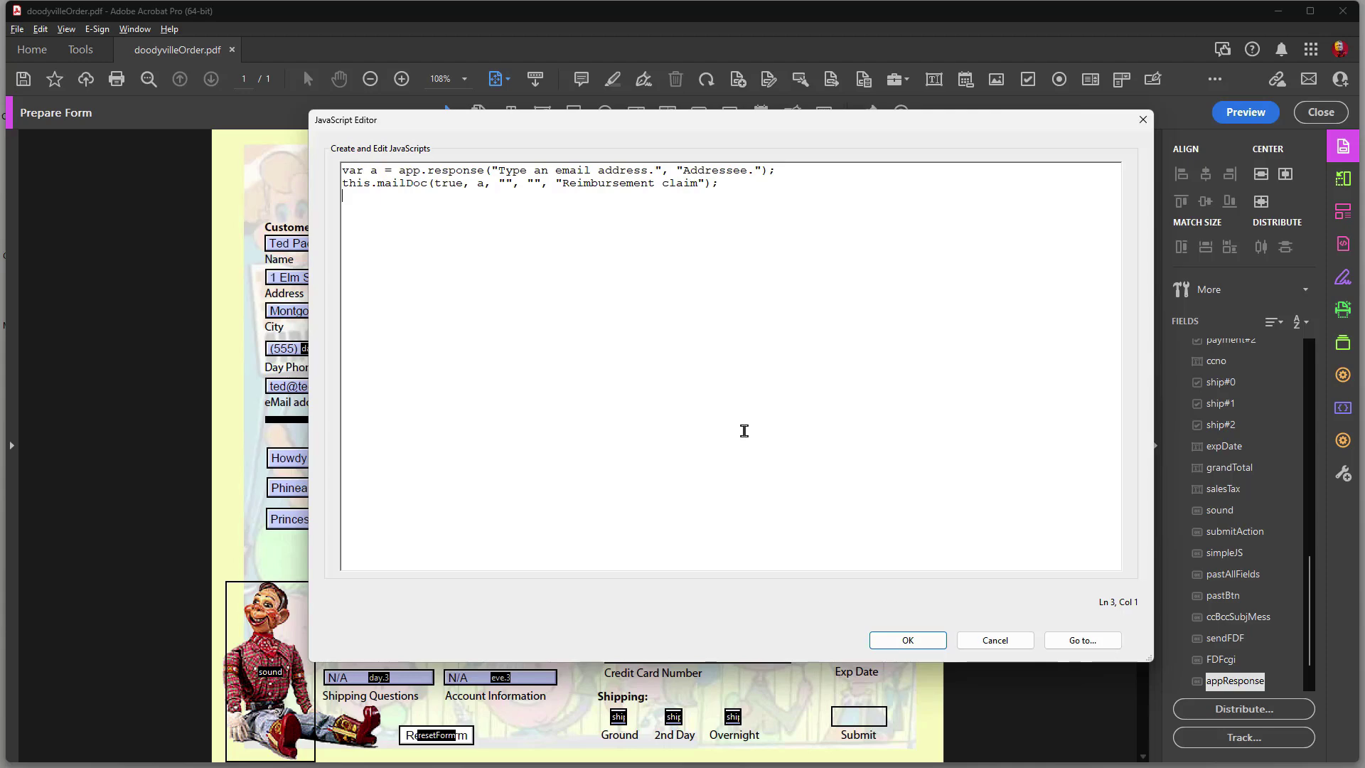
click(1000, 640)
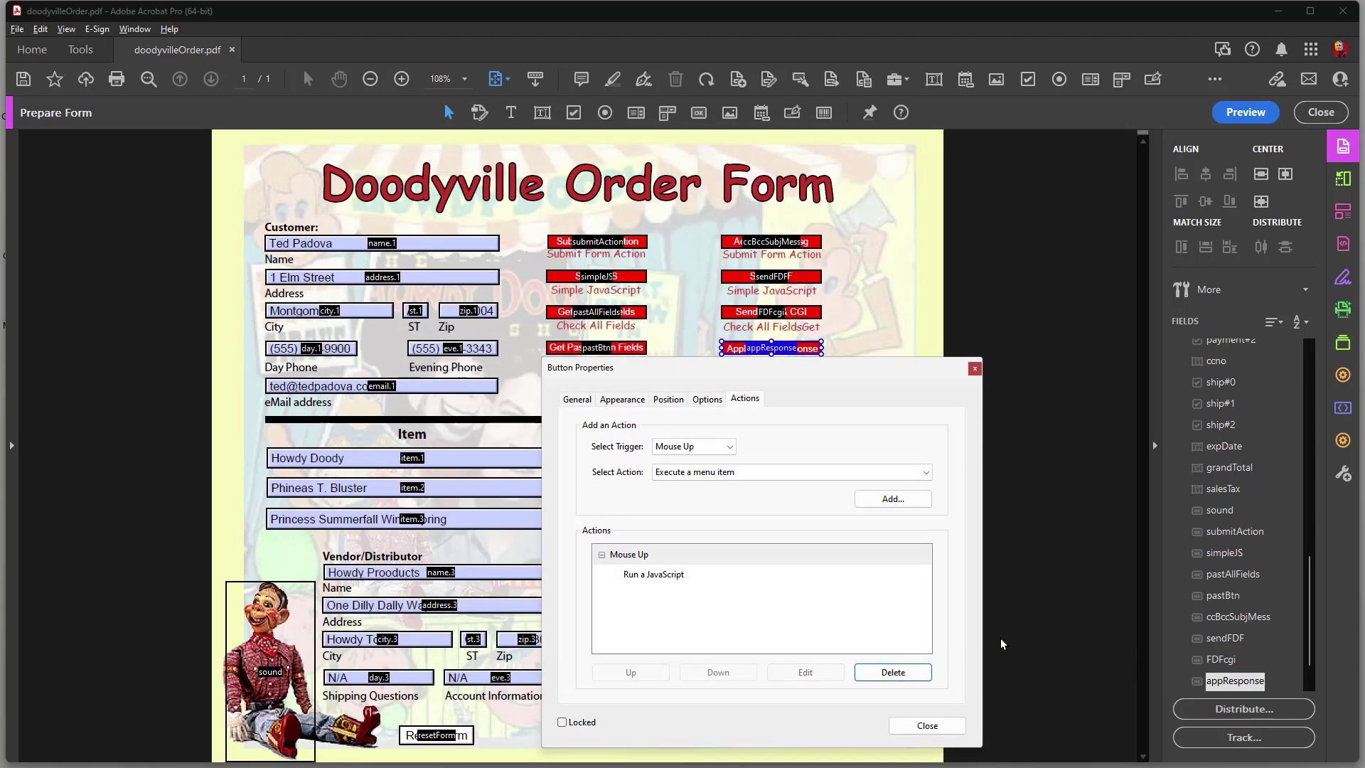
click(976, 368)
click(882, 301)
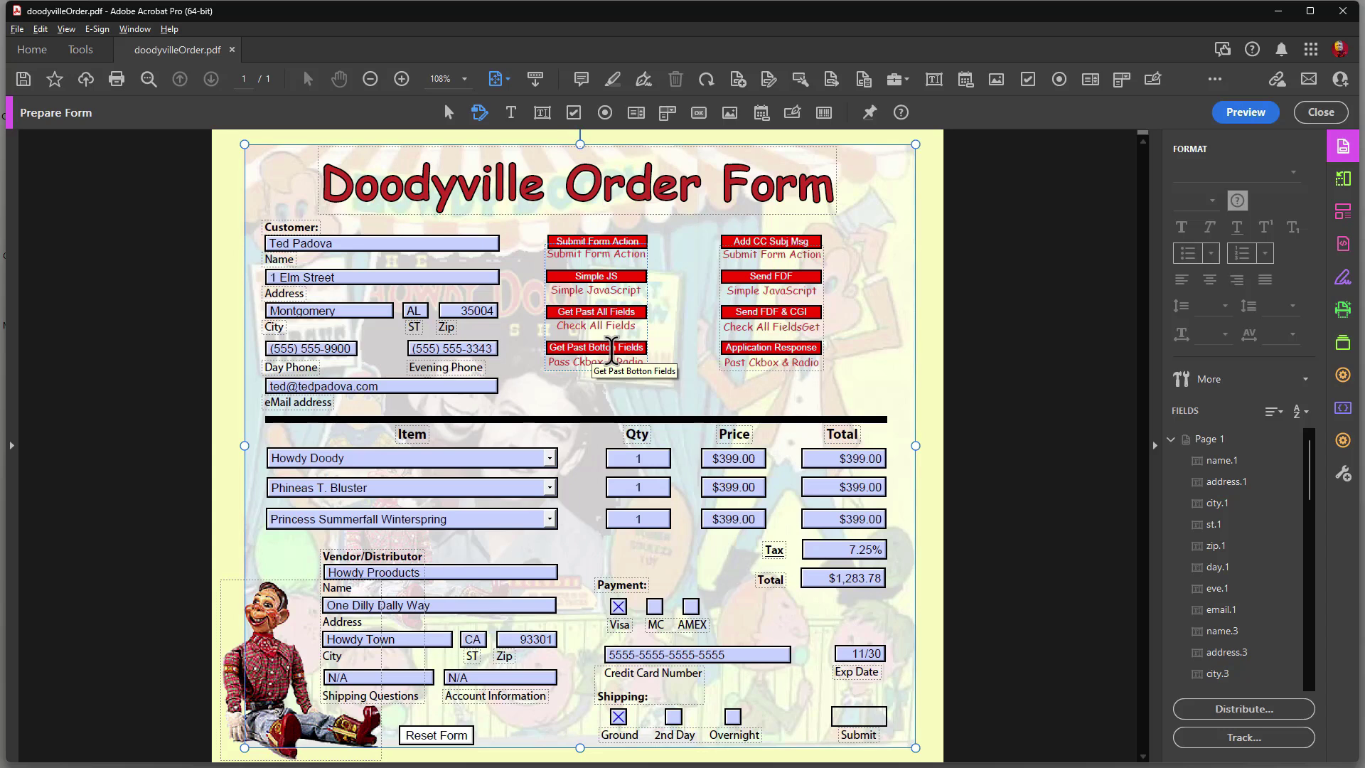
- Inspect the document-level checkField function under Document JavaScripts, then close the scripts list
click(1344, 408)
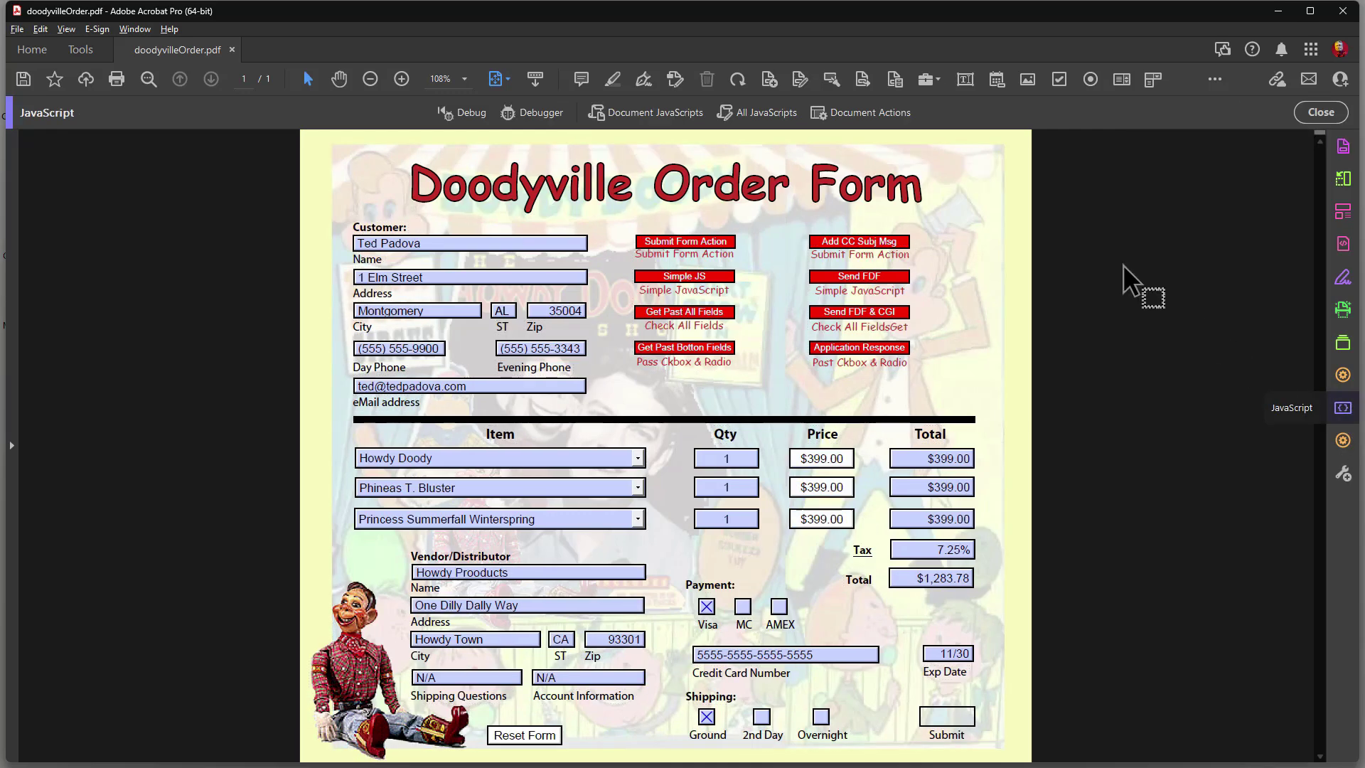
click(672, 119)
click(603, 307)
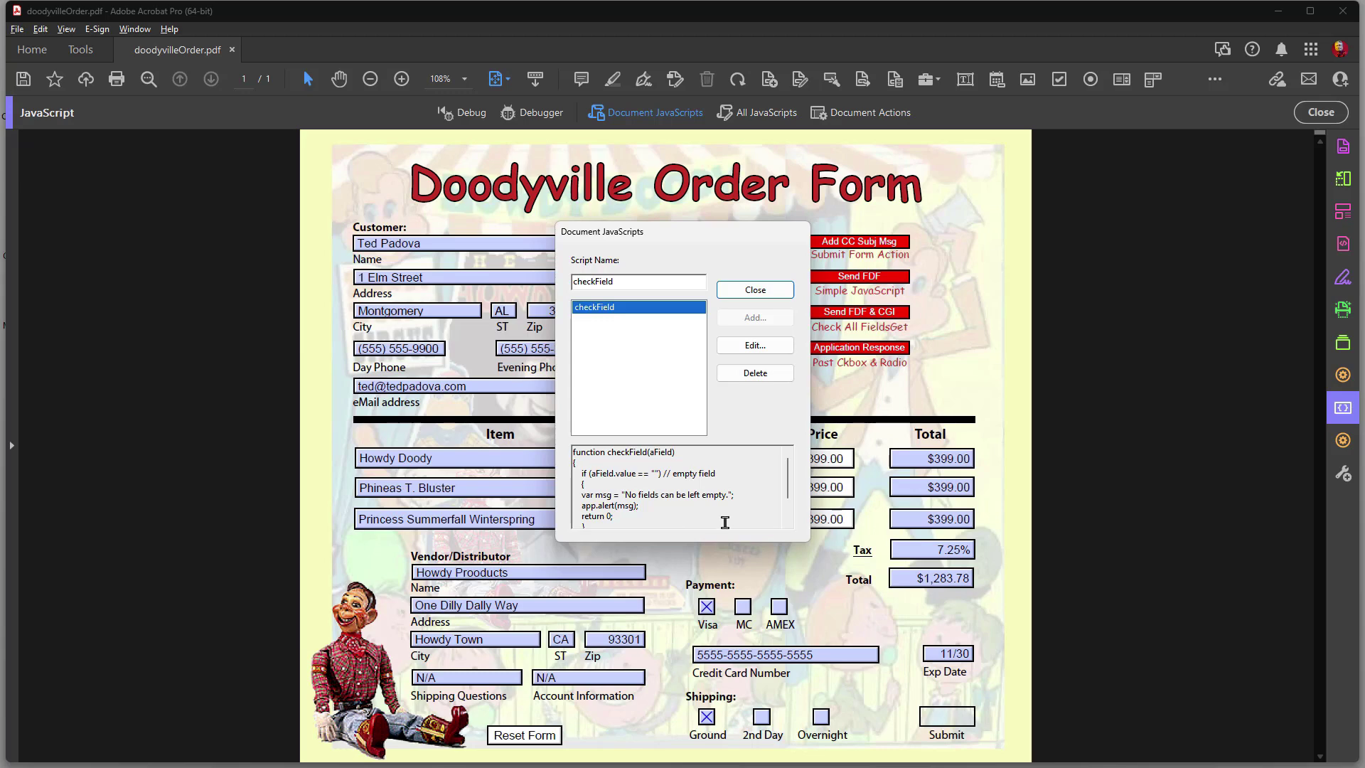
scroll(757, 504, down, 1)
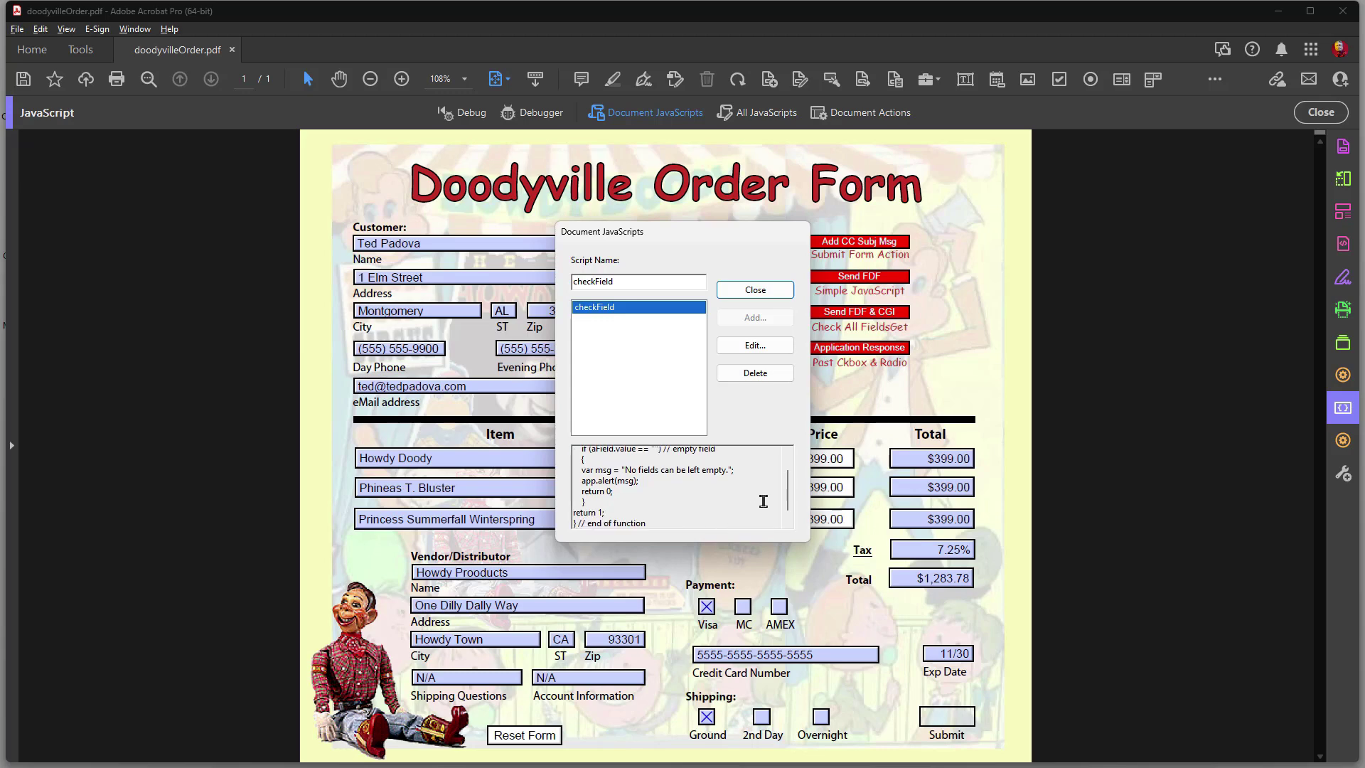
click(775, 290)
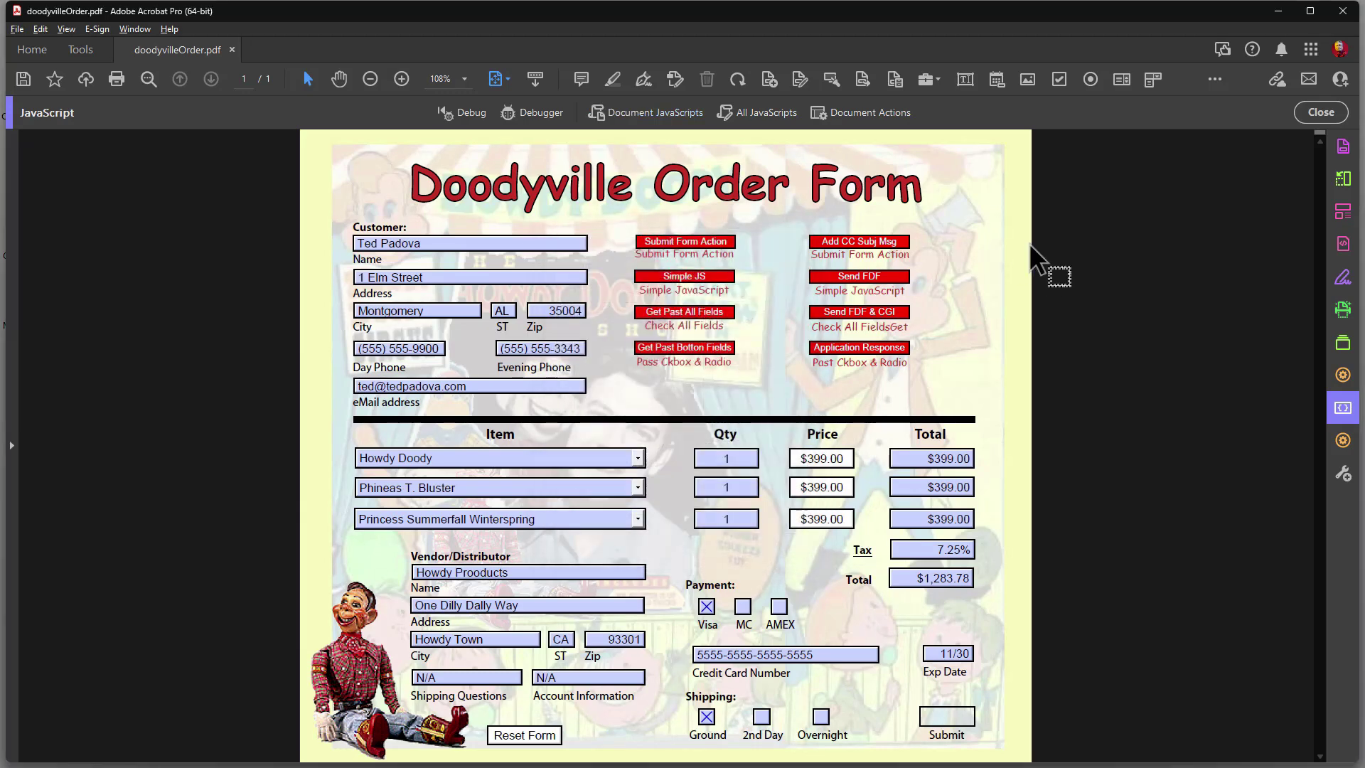